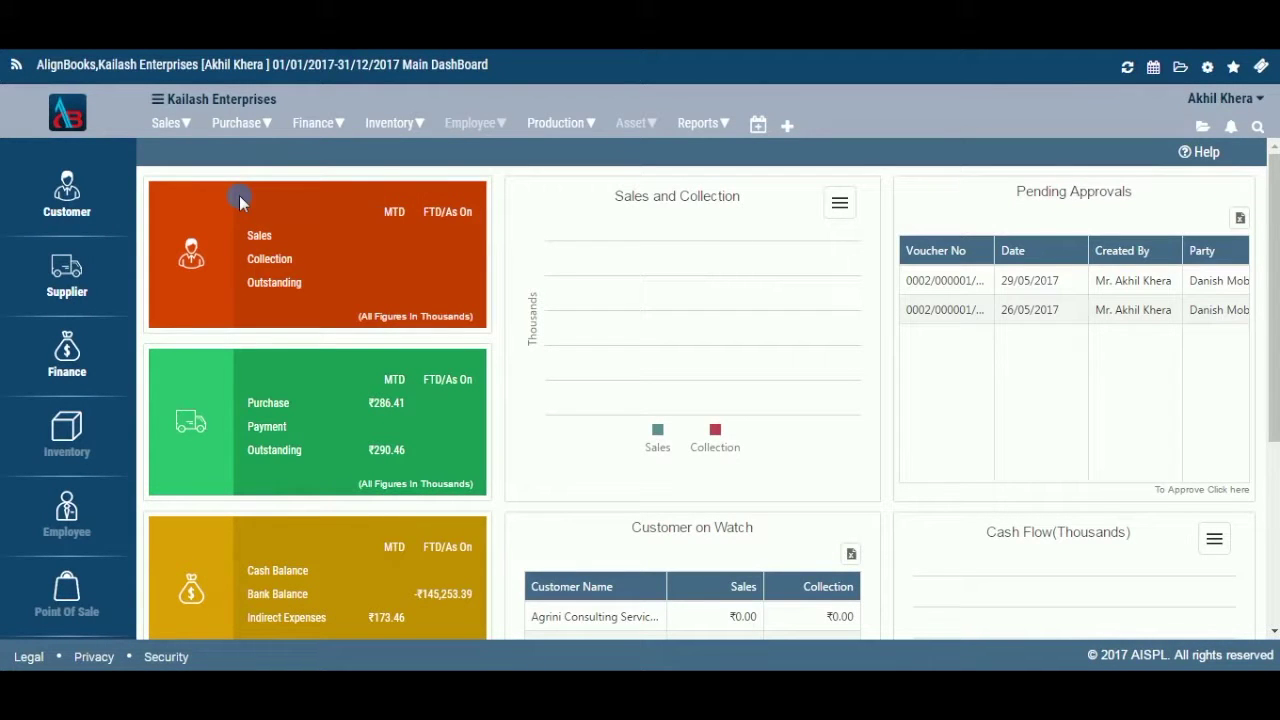
Open the sales order entry form and look over its configuration sections.
click(168, 122)
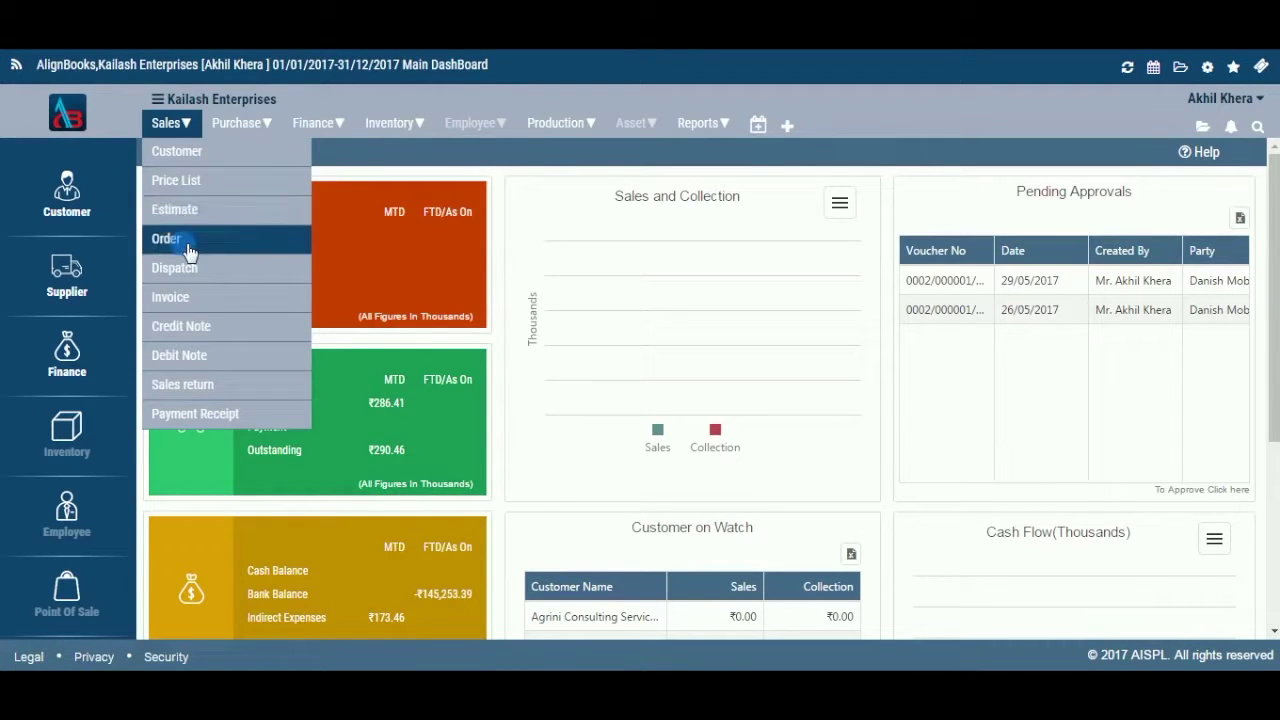
click(493, 265)
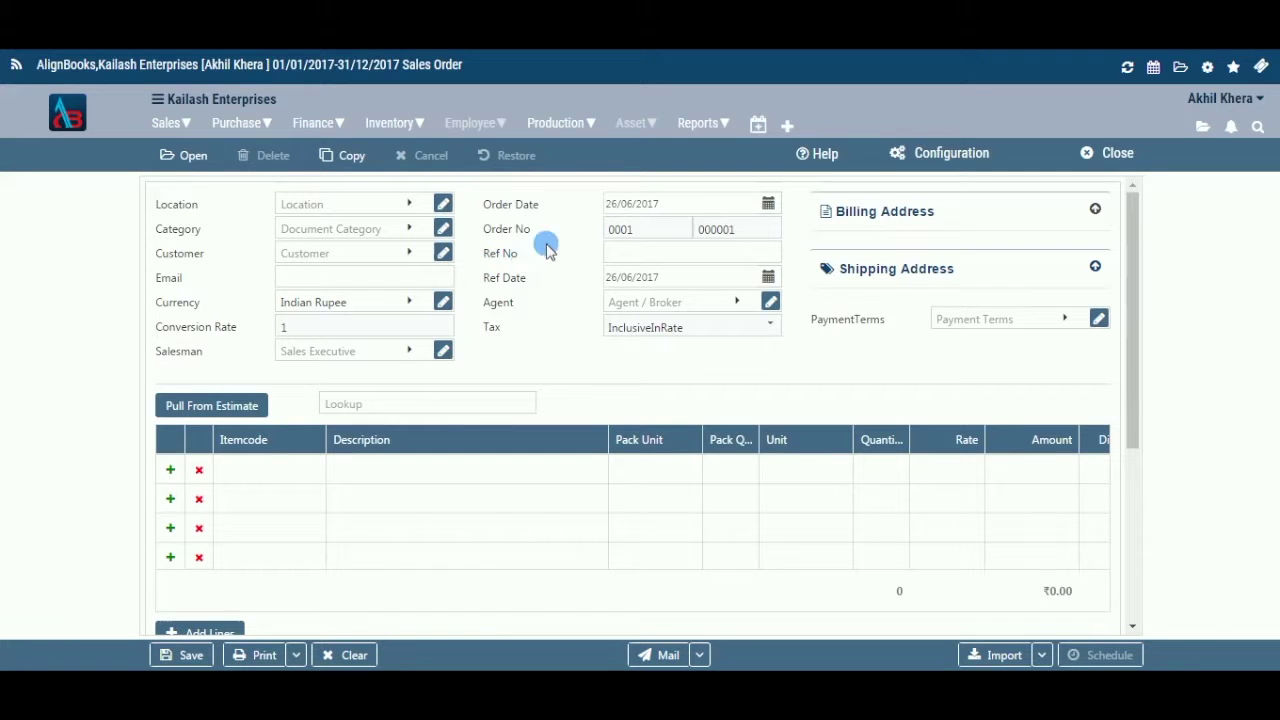
click(927, 156)
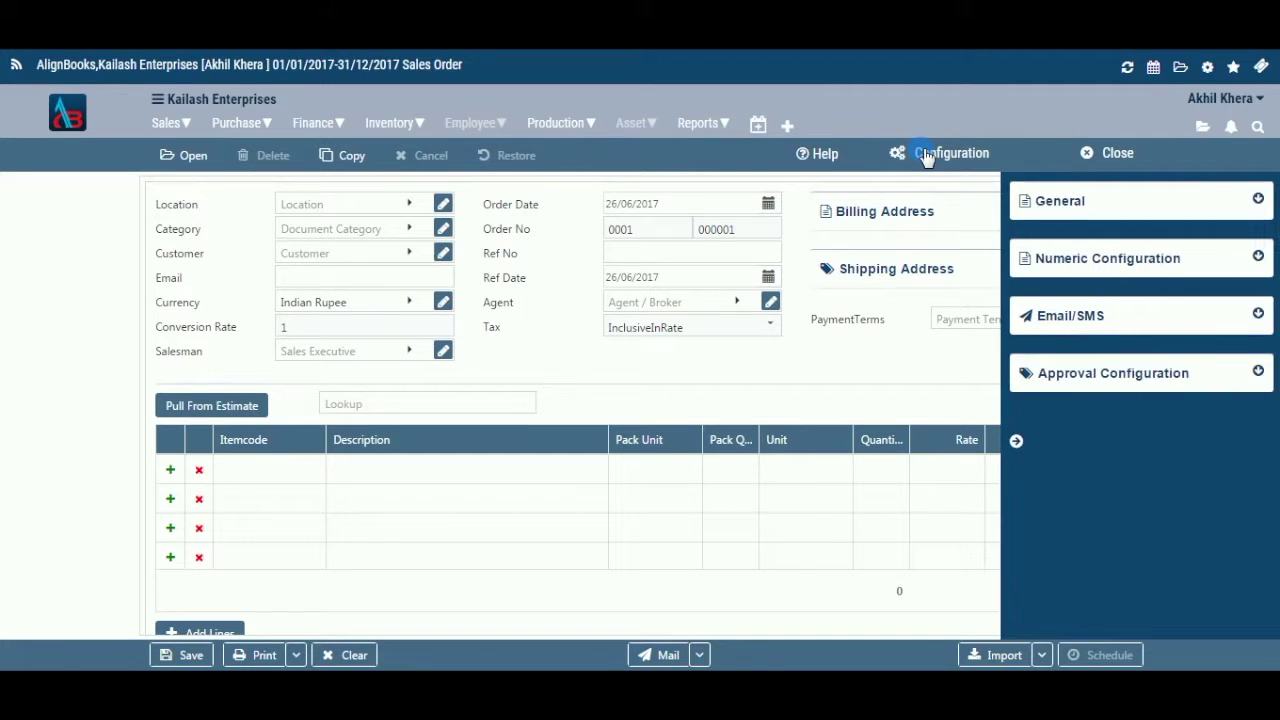
click(1099, 224)
click(1016, 443)
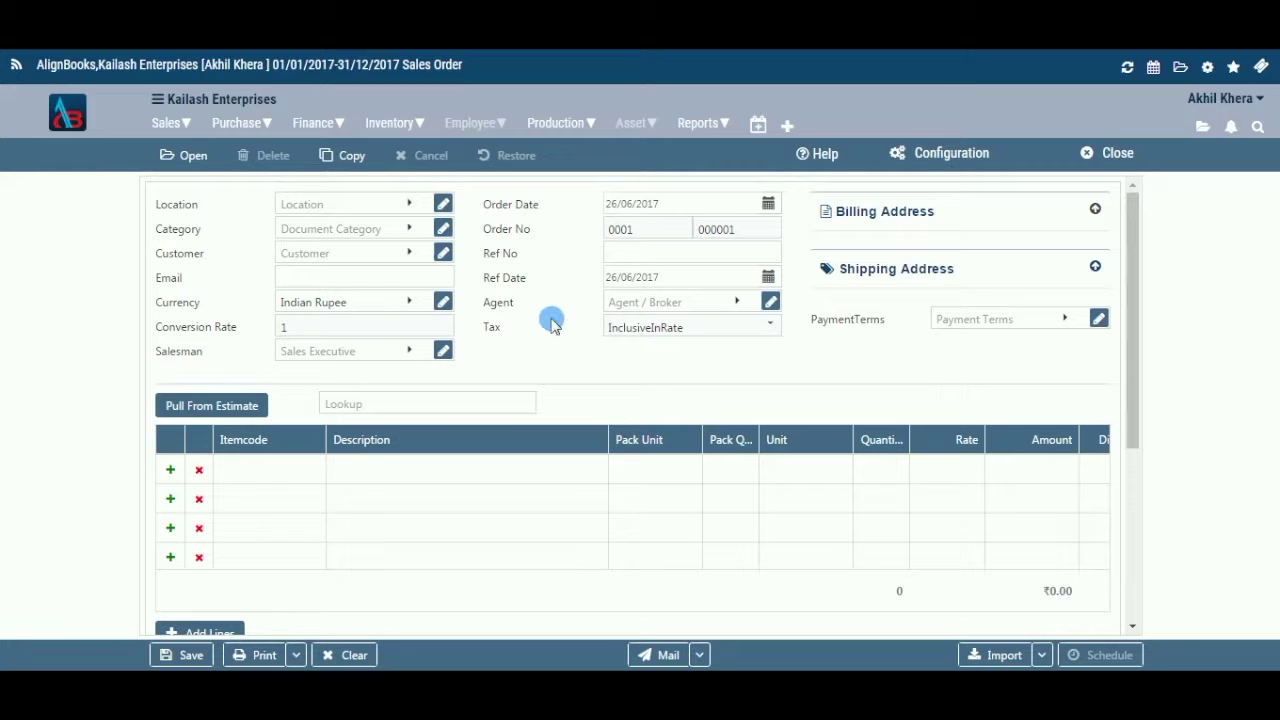
Set the sales order's location to Gurgaon.
click(411, 205)
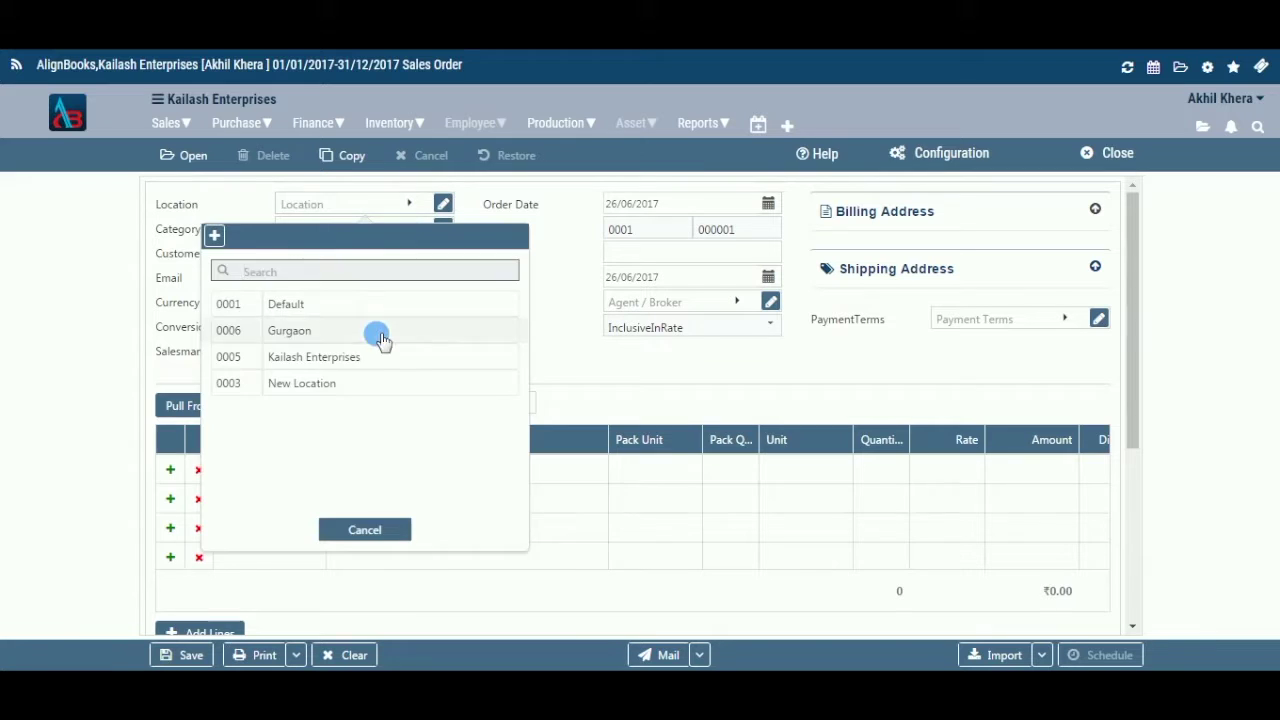
click(378, 332)
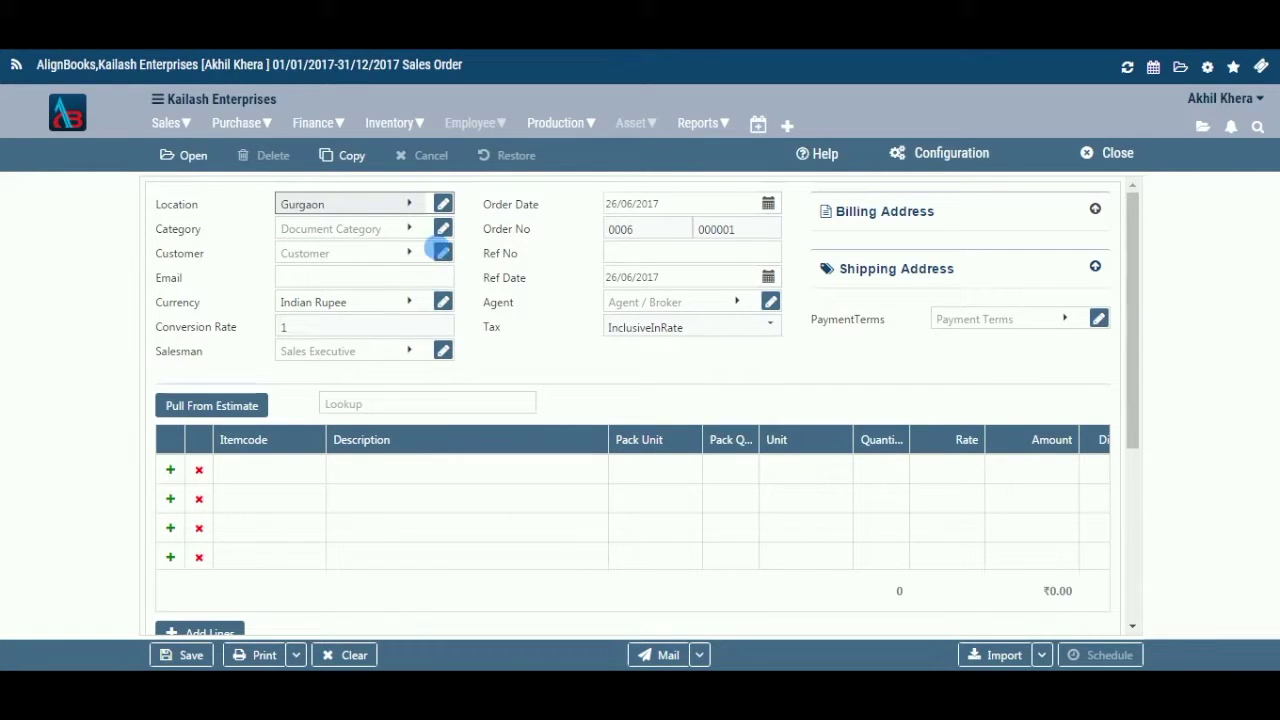
View the blank new-location form and the Gurgaon location's record, closing both without saving.
click(443, 204)
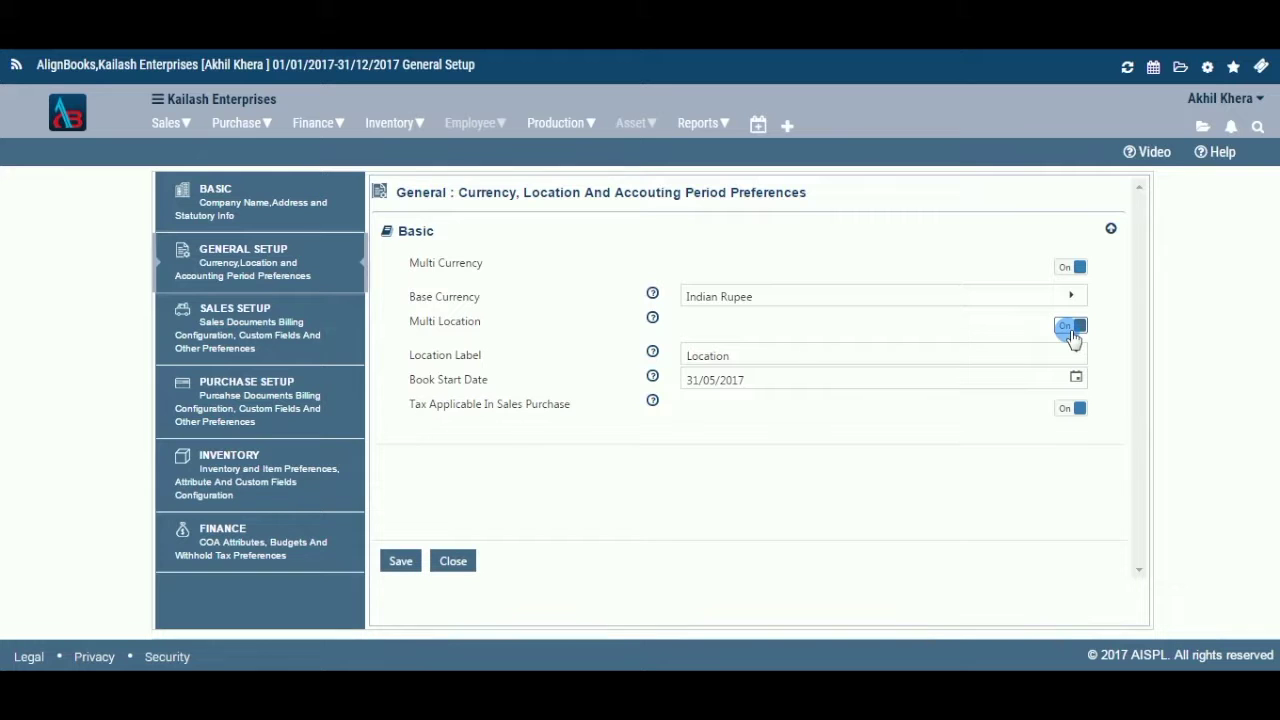
click(410, 205)
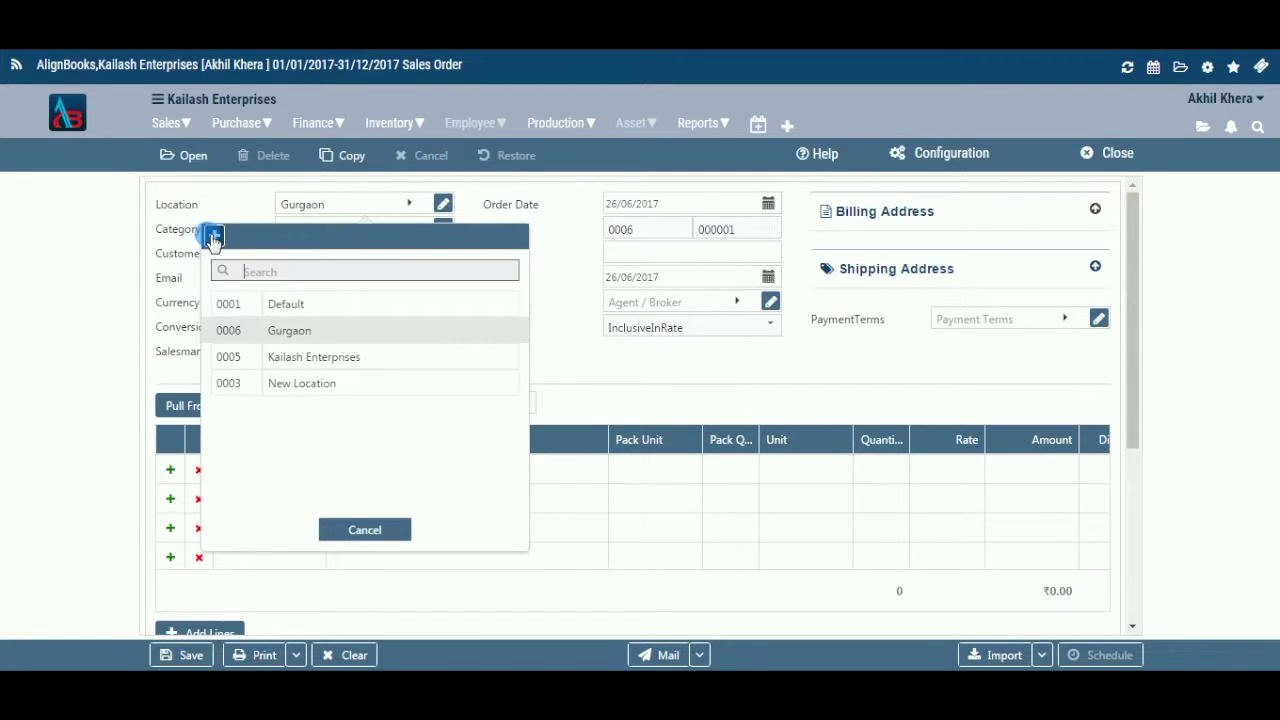
click(530, 276)
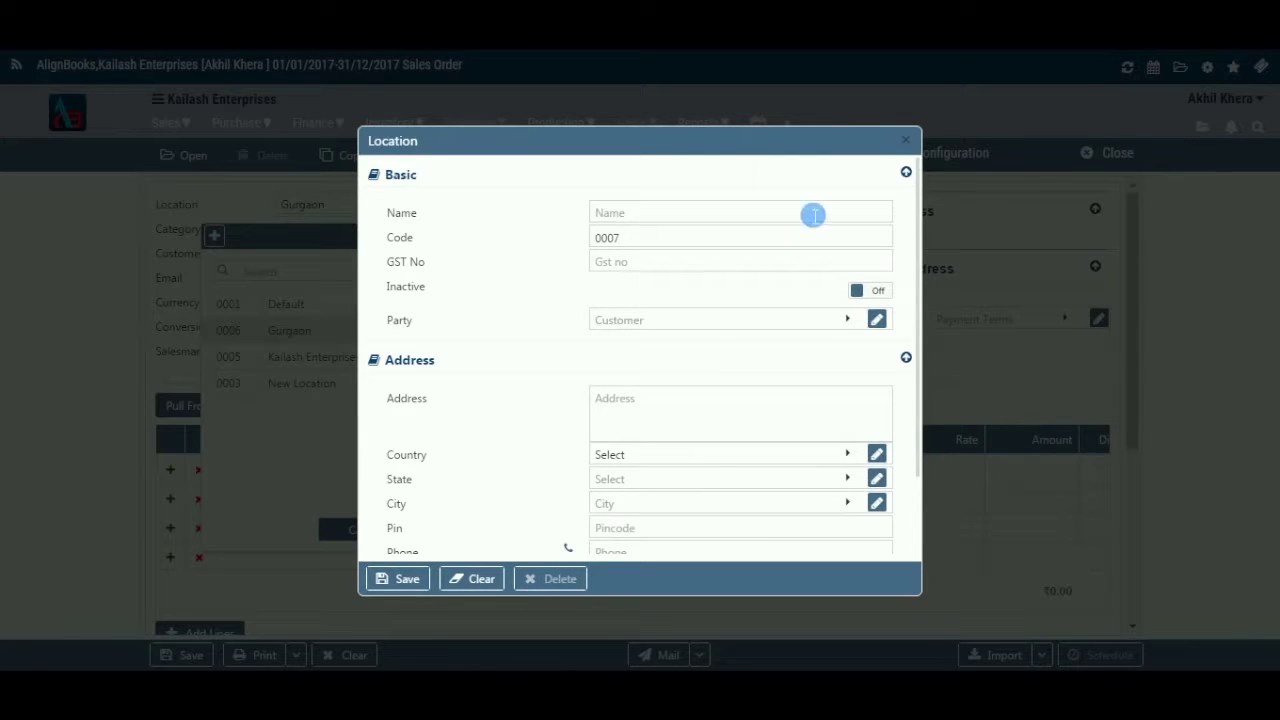
click(905, 139)
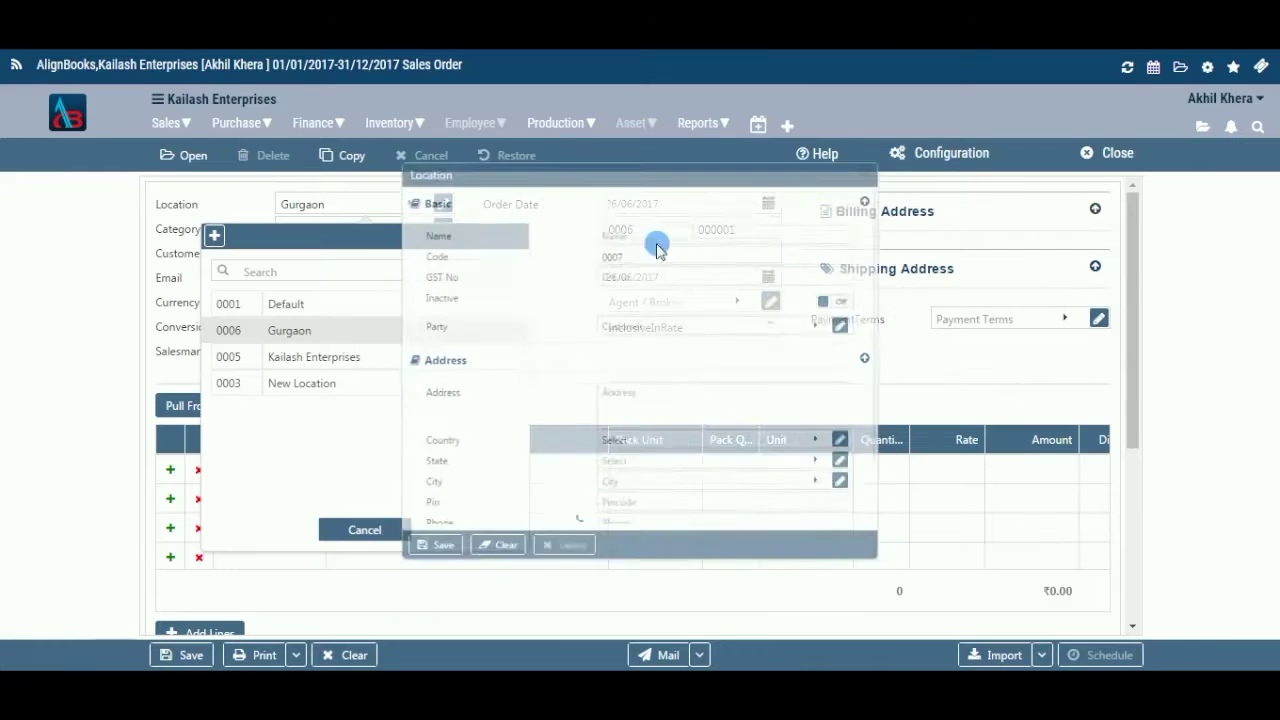
click(368, 531)
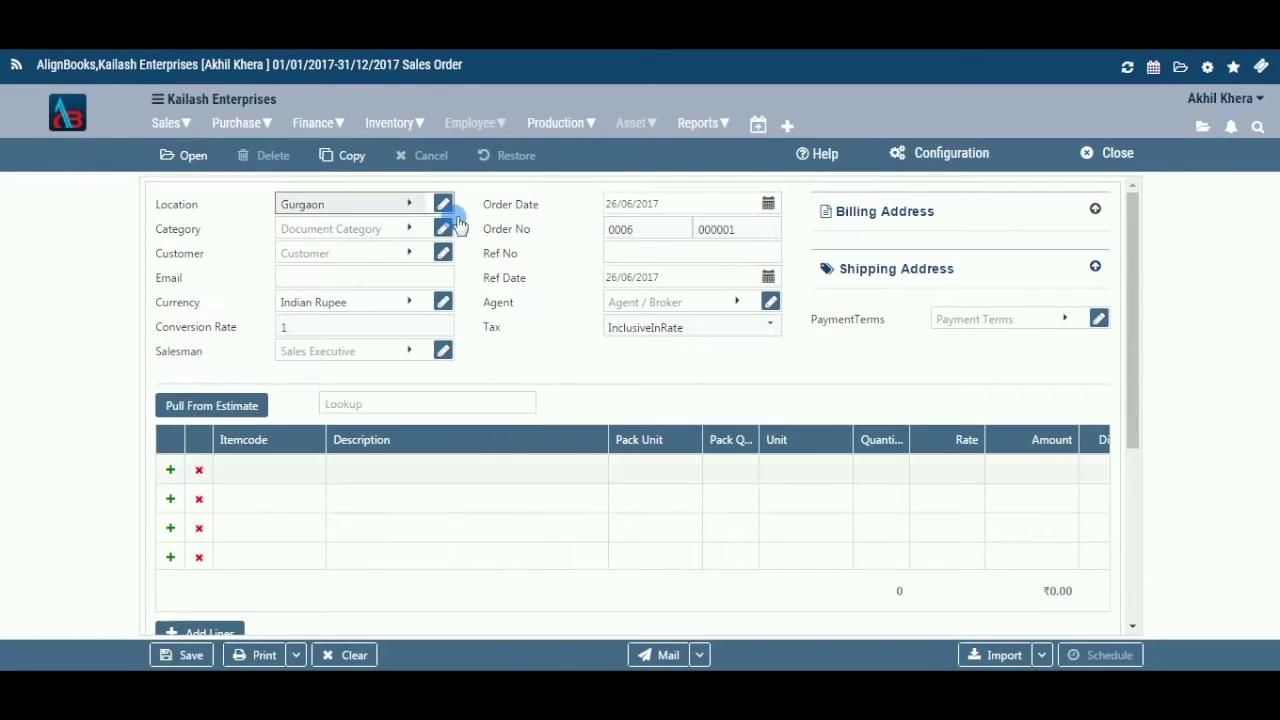
click(443, 205)
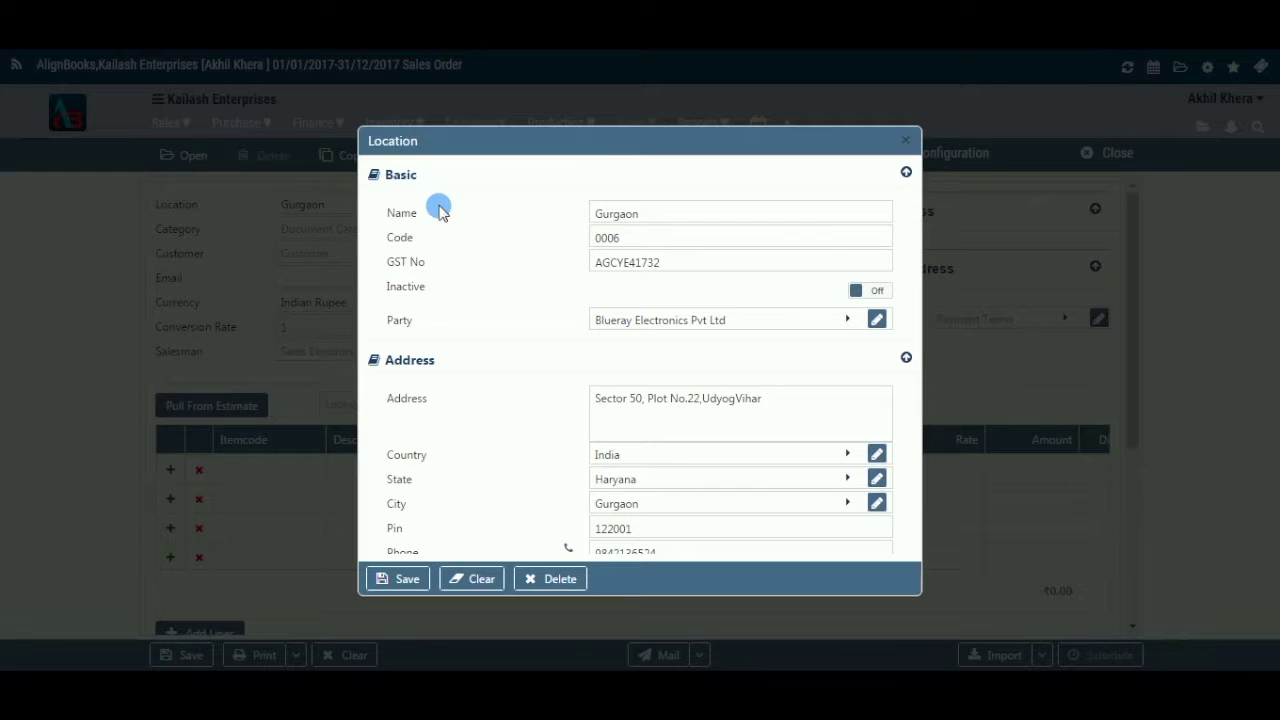
click(912, 148)
Set the sales order's document category to Retail.
click(407, 232)
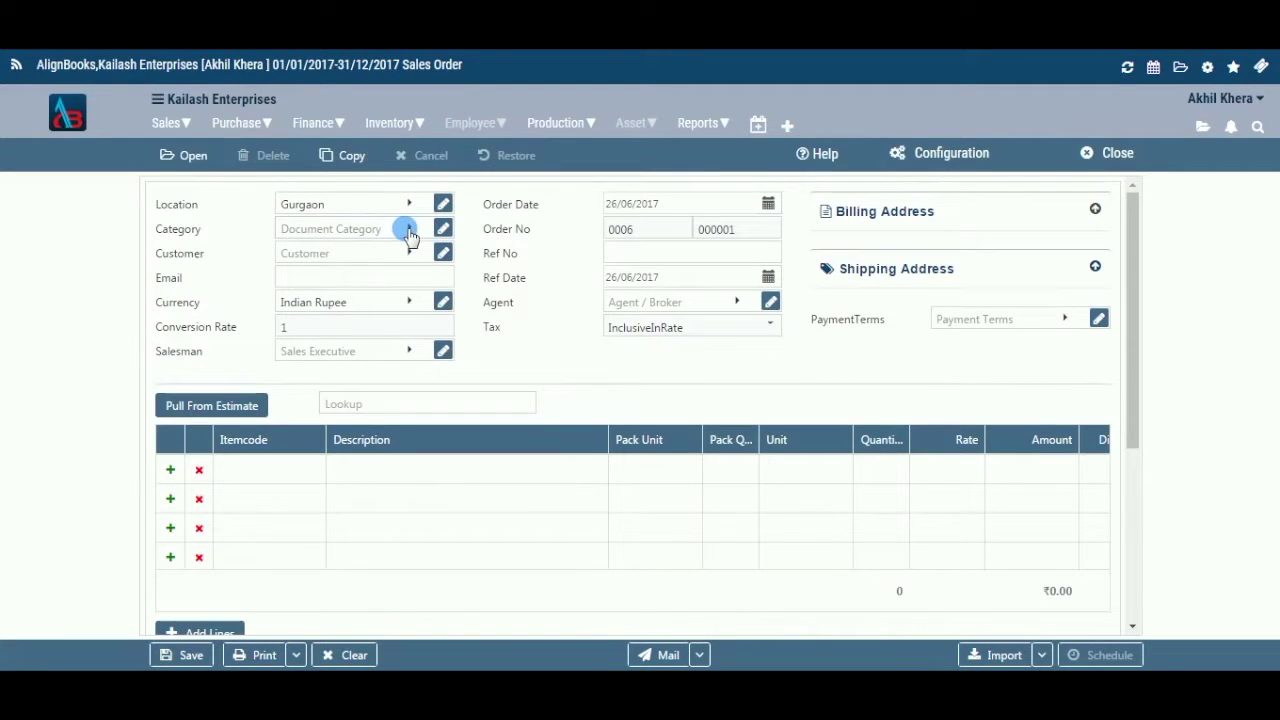
click(407, 333)
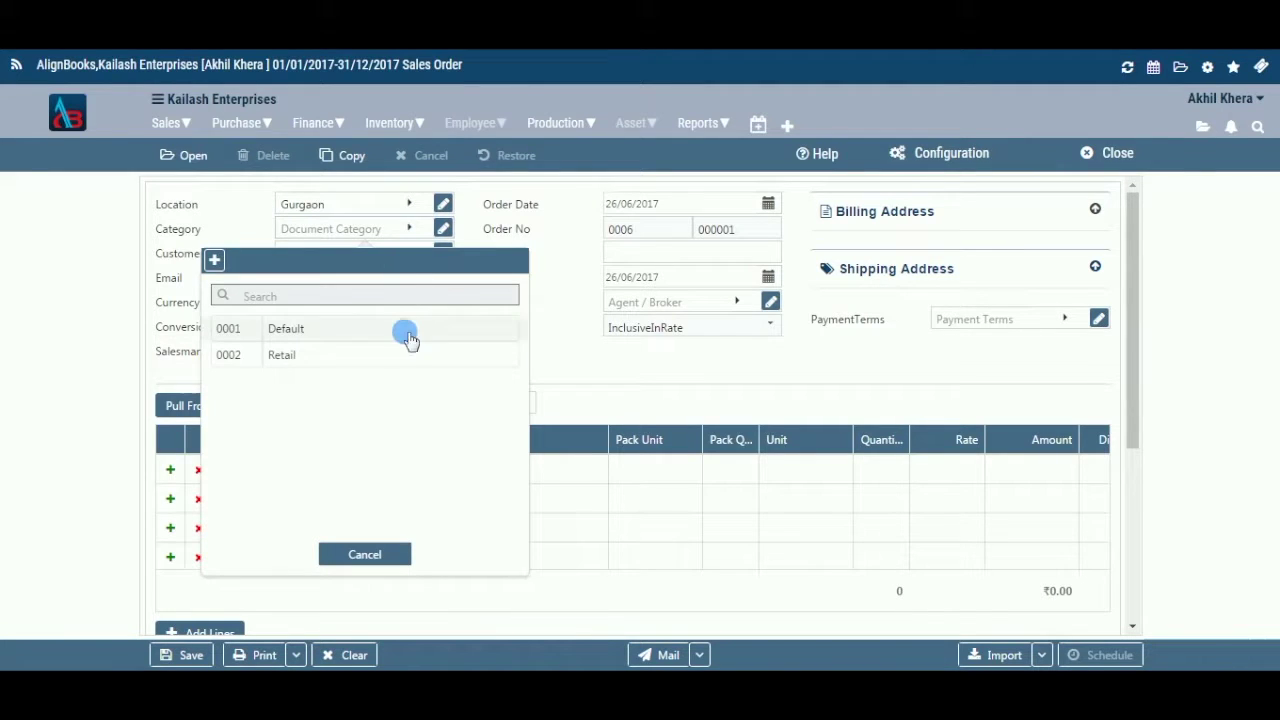
click(408, 356)
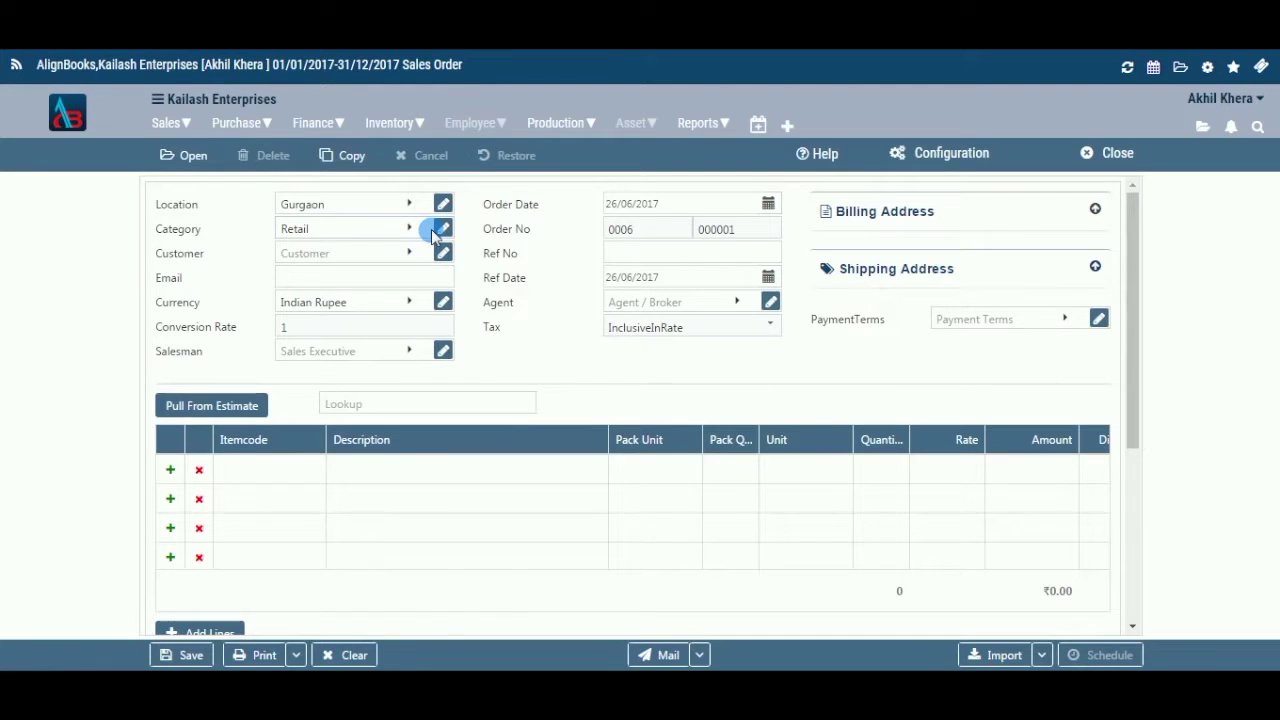
click(413, 233)
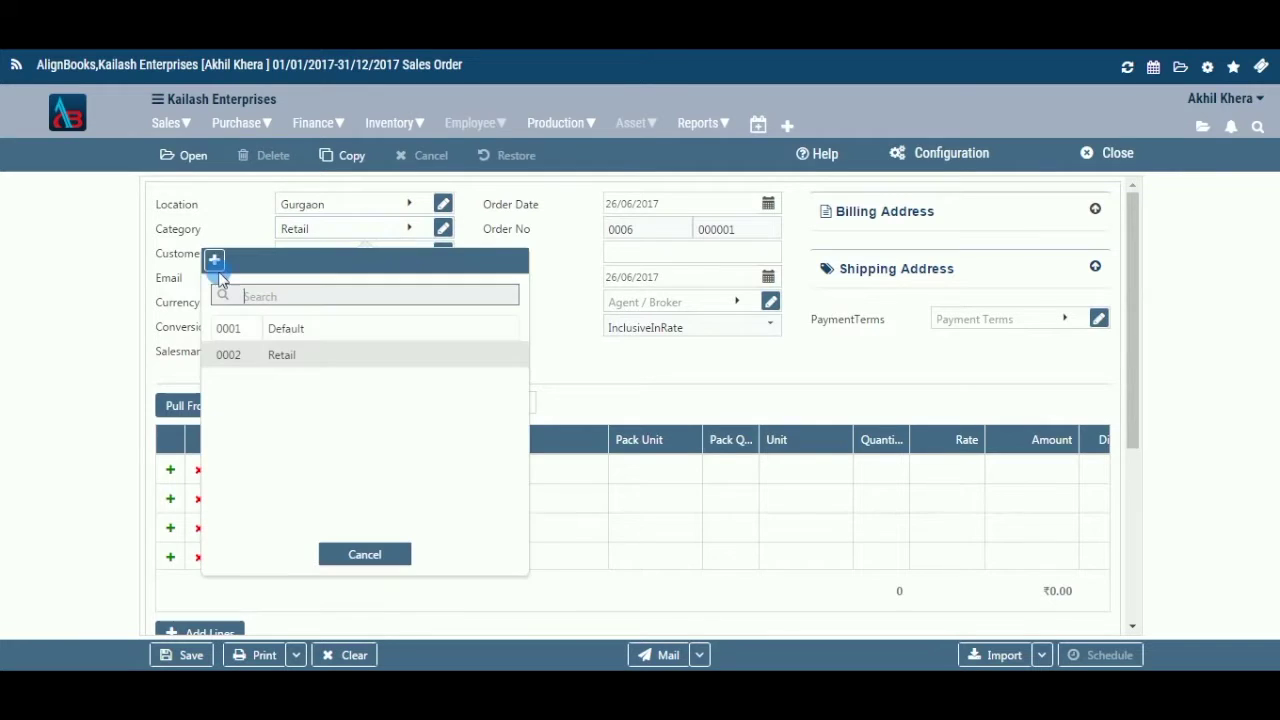
click(326, 545)
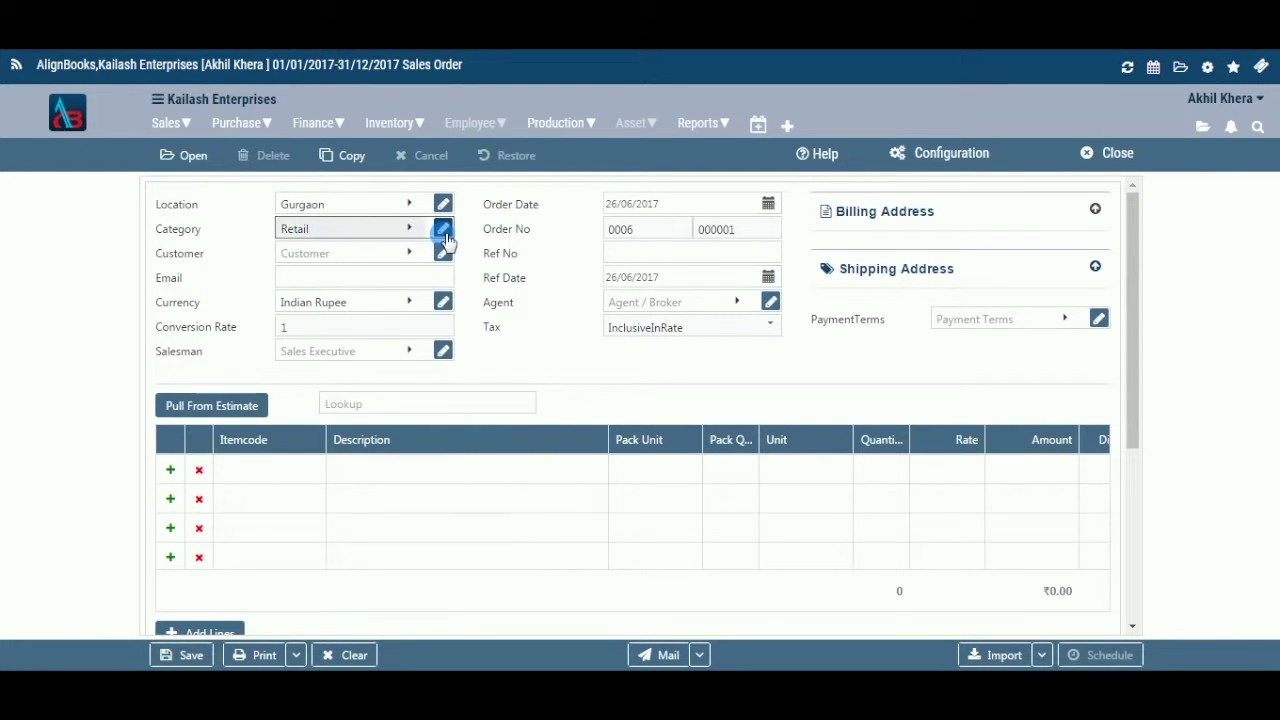
Select Blueray Electronics Pvt Ltd as the order's customer and go to the email field.
click(409, 254)
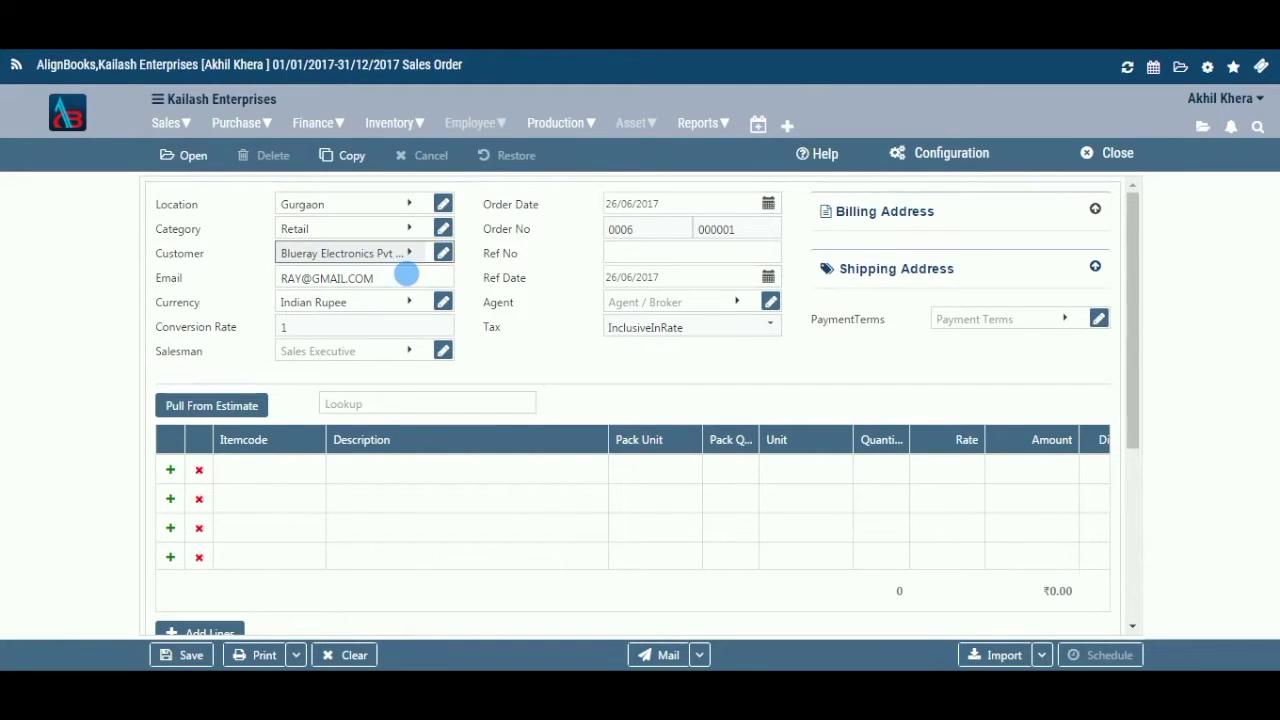
click(411, 281)
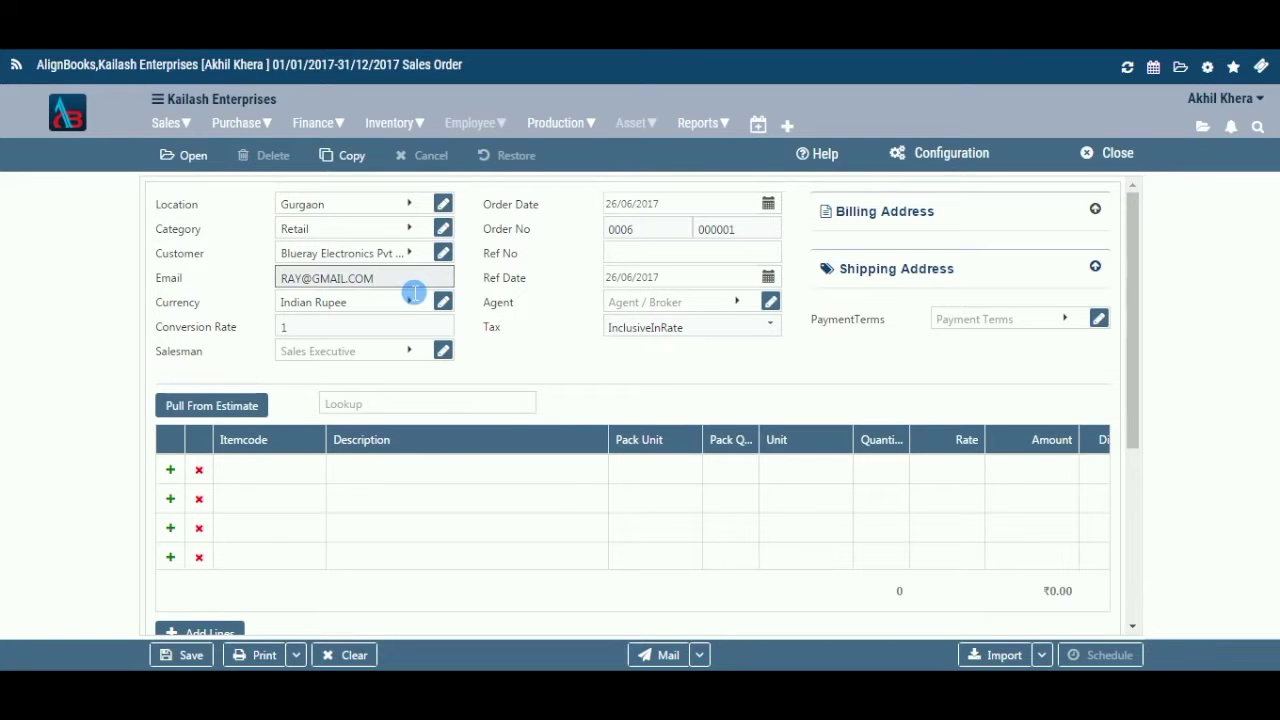
Choose Indian Rupee as the order's currency.
click(410, 301)
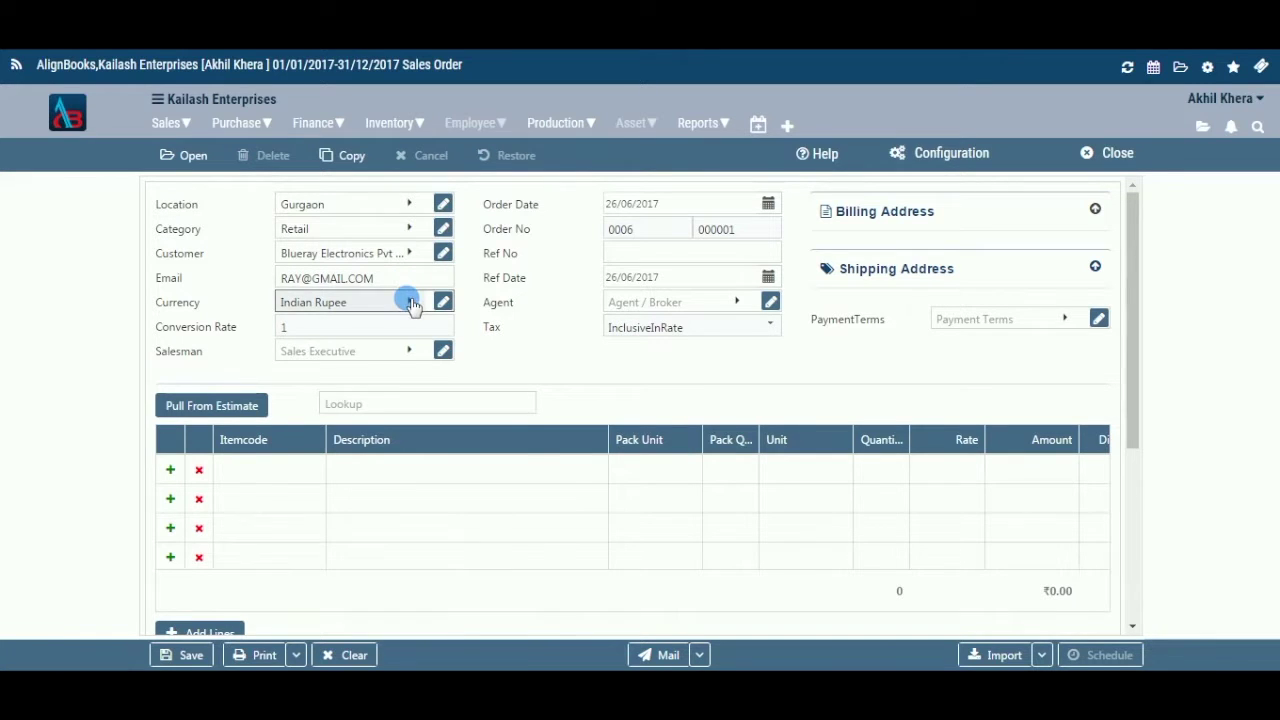
click(411, 303)
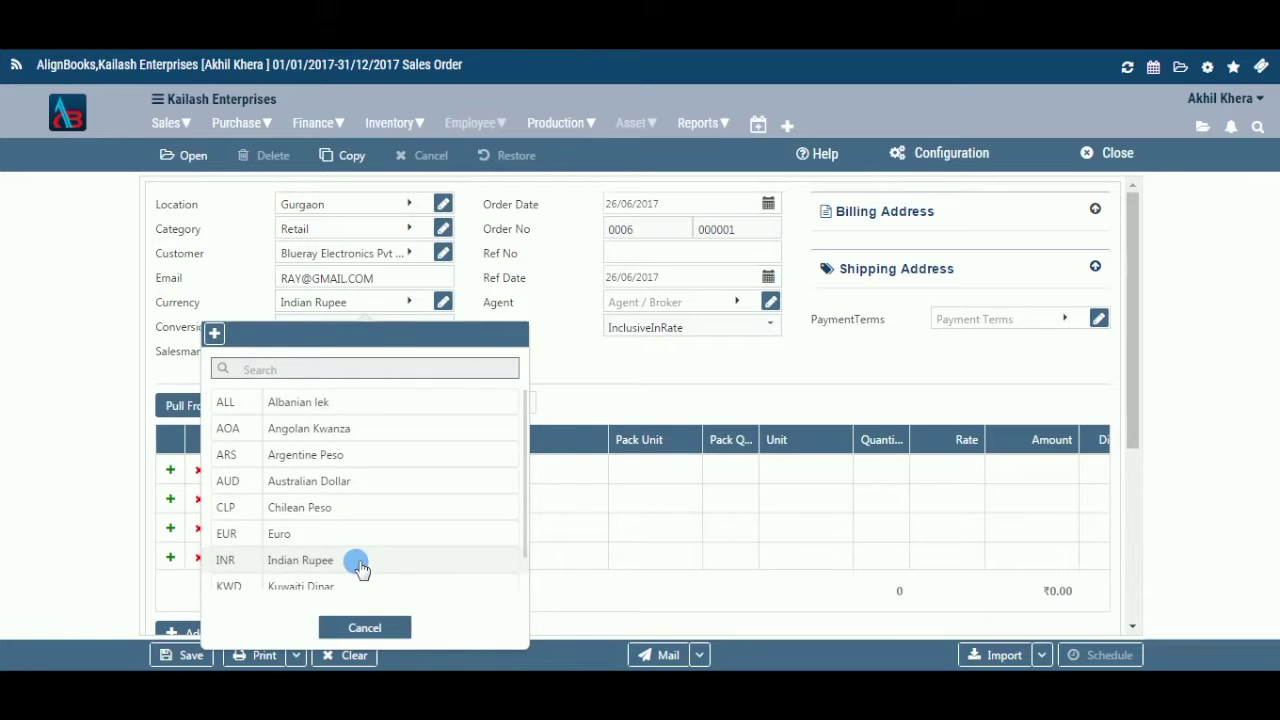
click(358, 563)
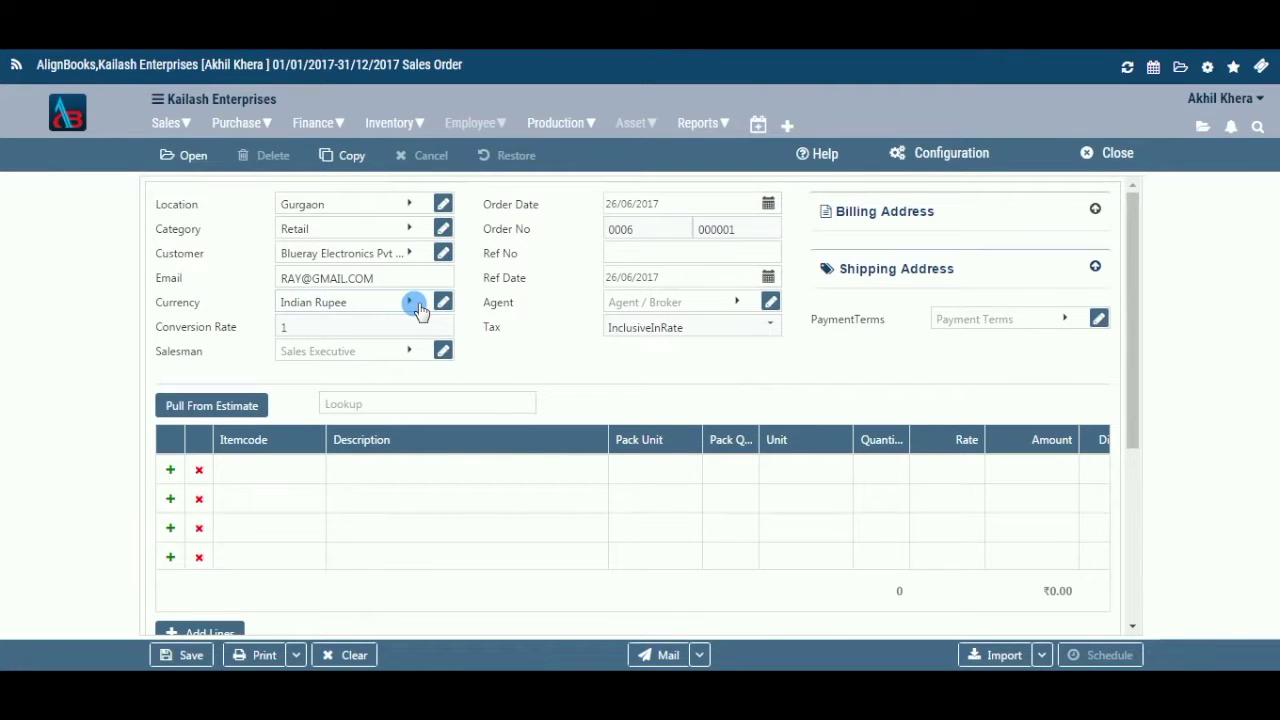
Look at the list of available currencies and the form for adding a currency, closing both without changes.
click(412, 303)
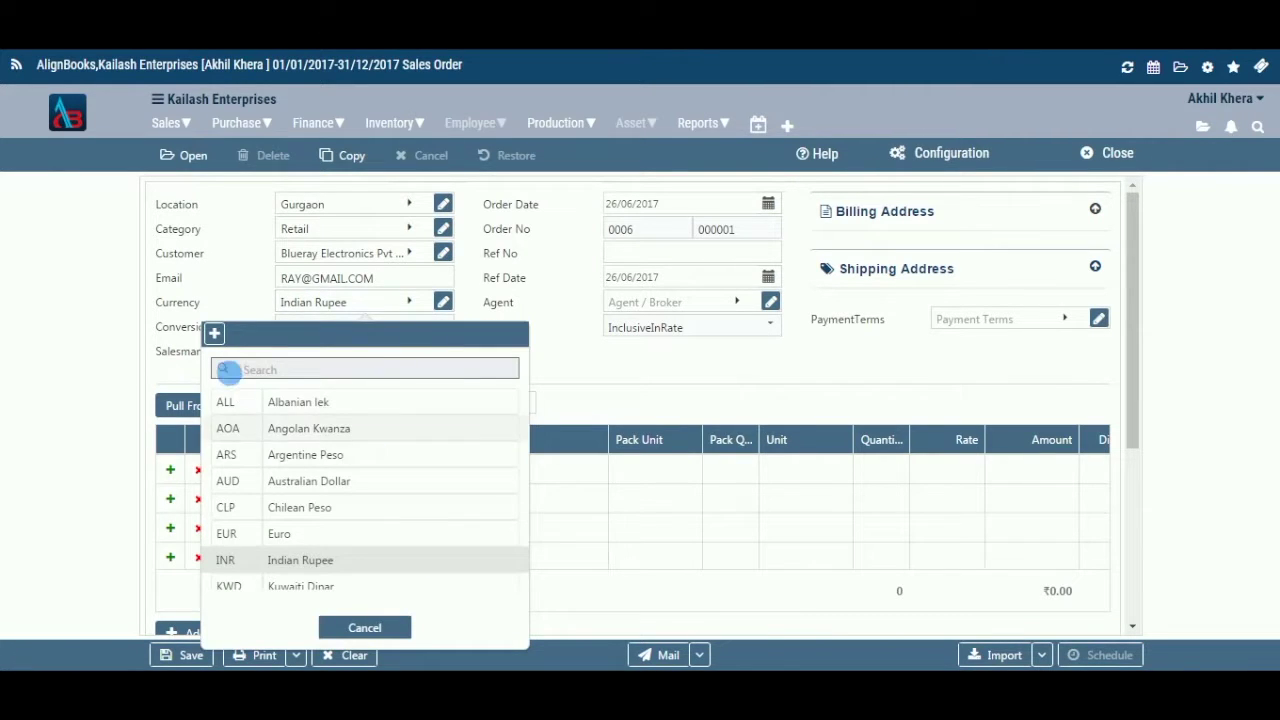
click(368, 626)
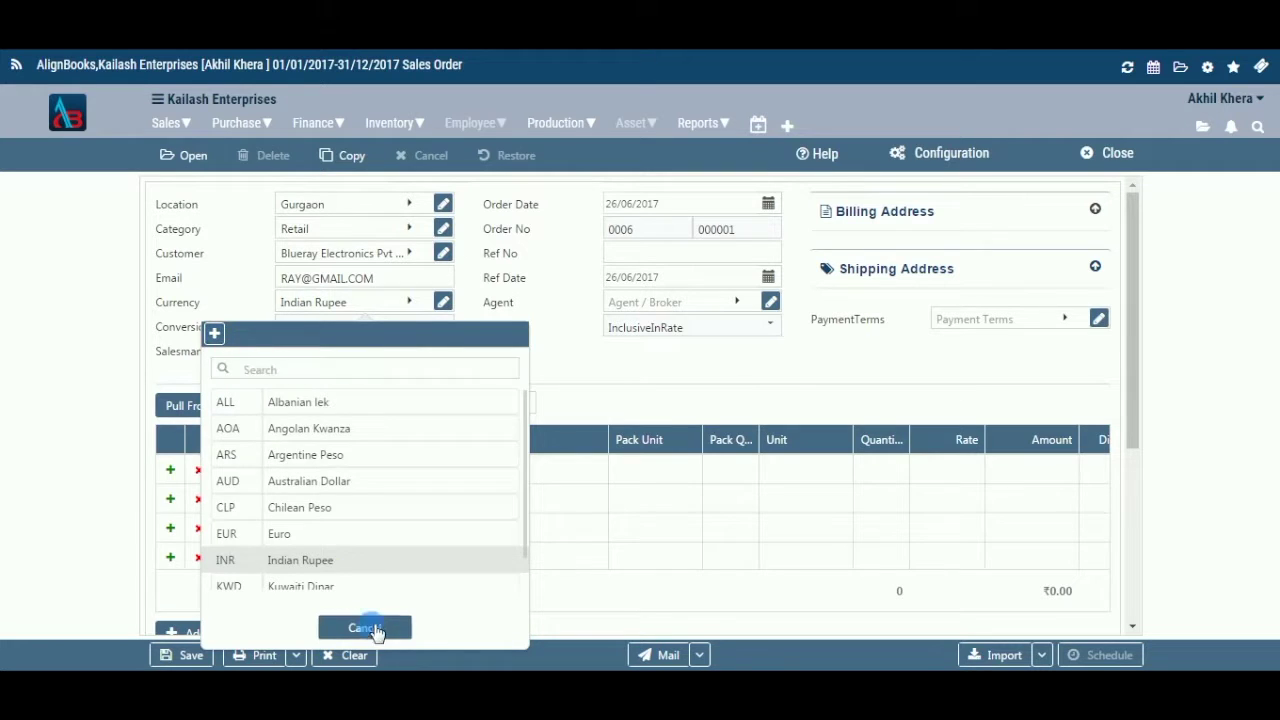
click(443, 303)
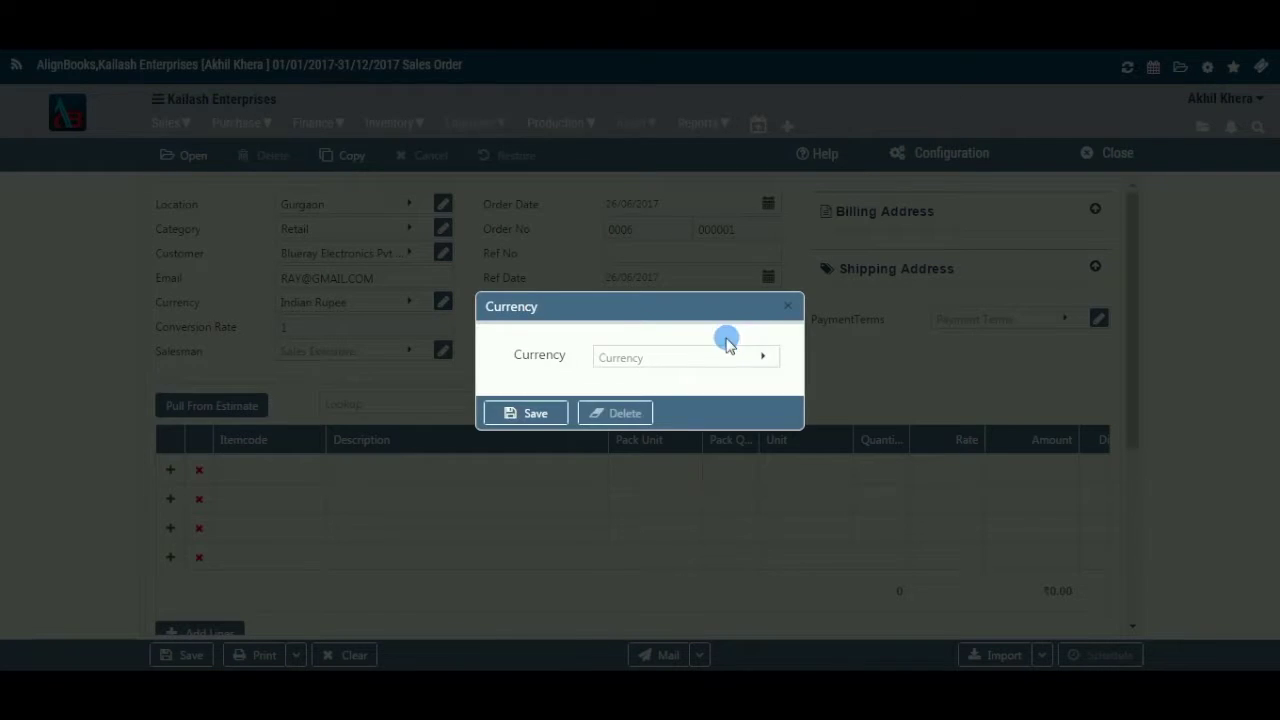
click(789, 306)
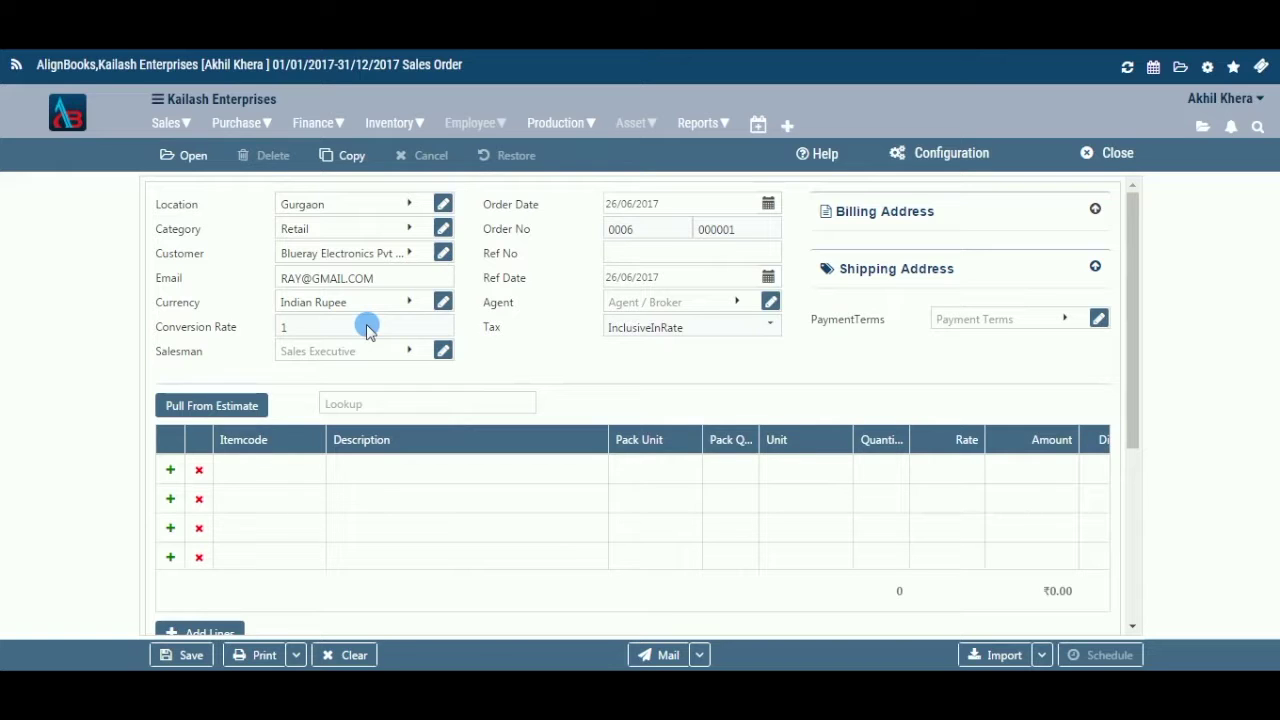
Assign the sales executive with code 0002 as the order's salesman and view that executive's record.
click(411, 354)
click(380, 486)
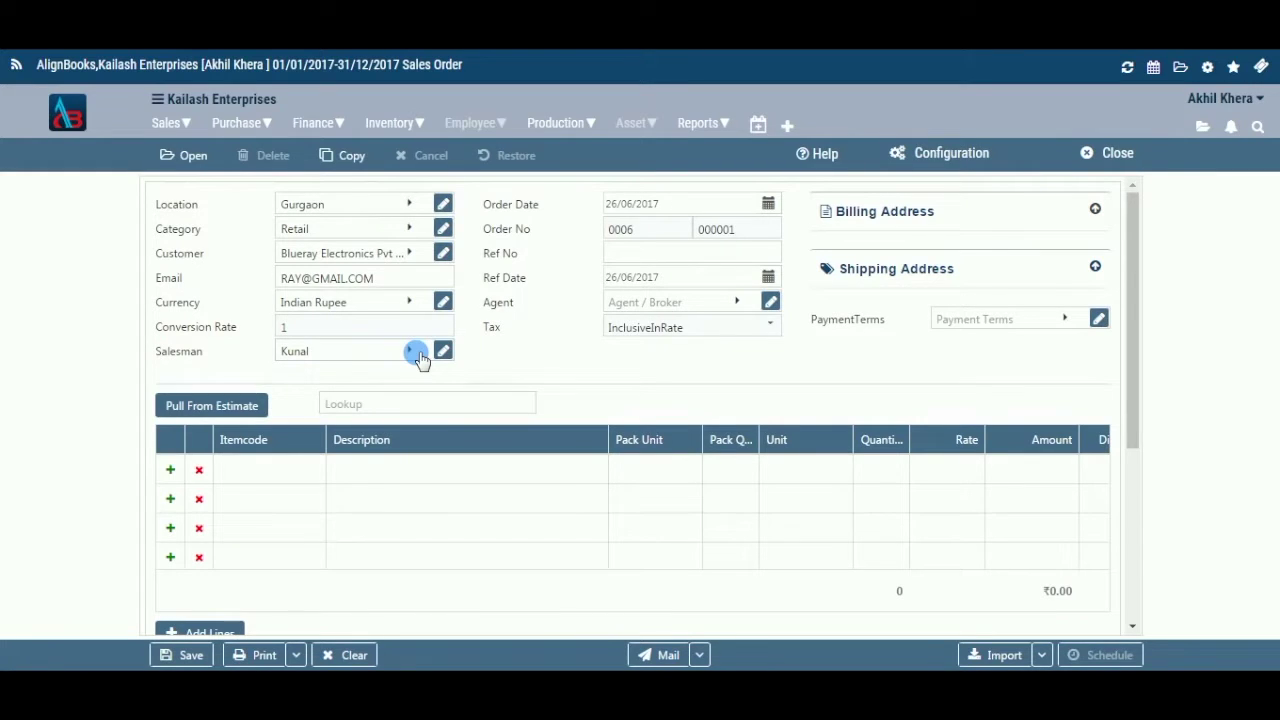
click(411, 351)
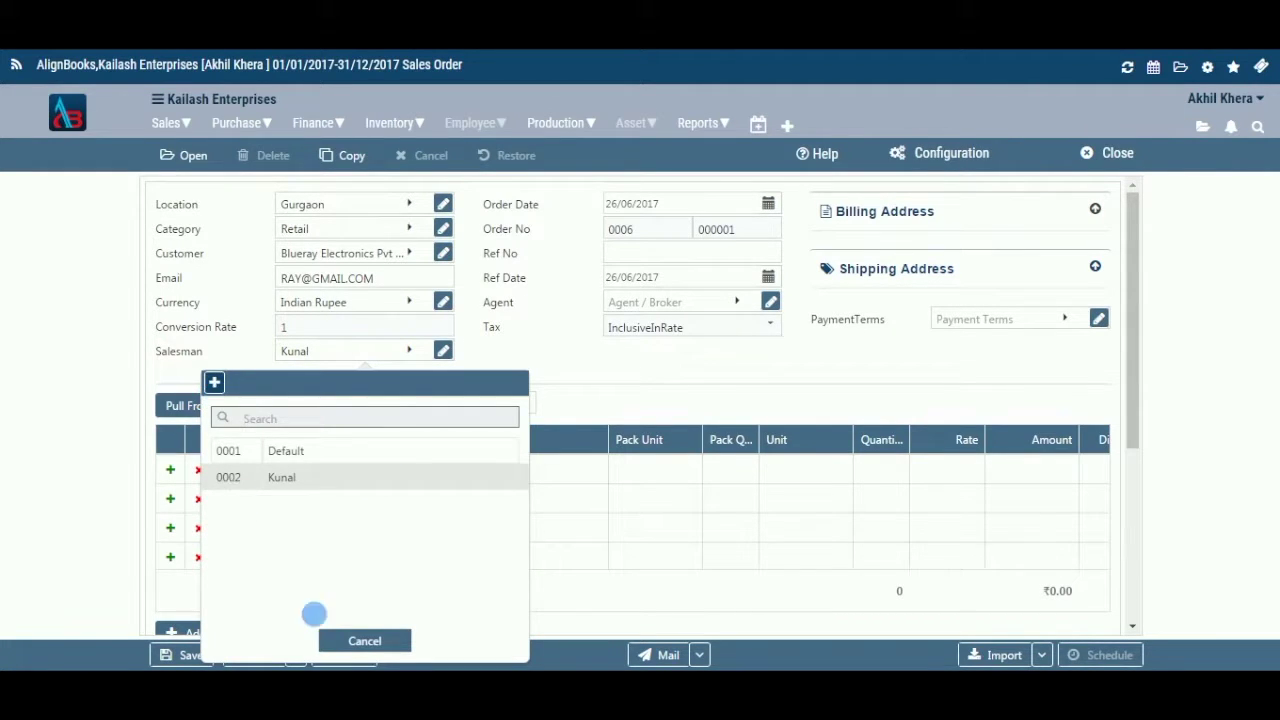
click(365, 643)
click(443, 352)
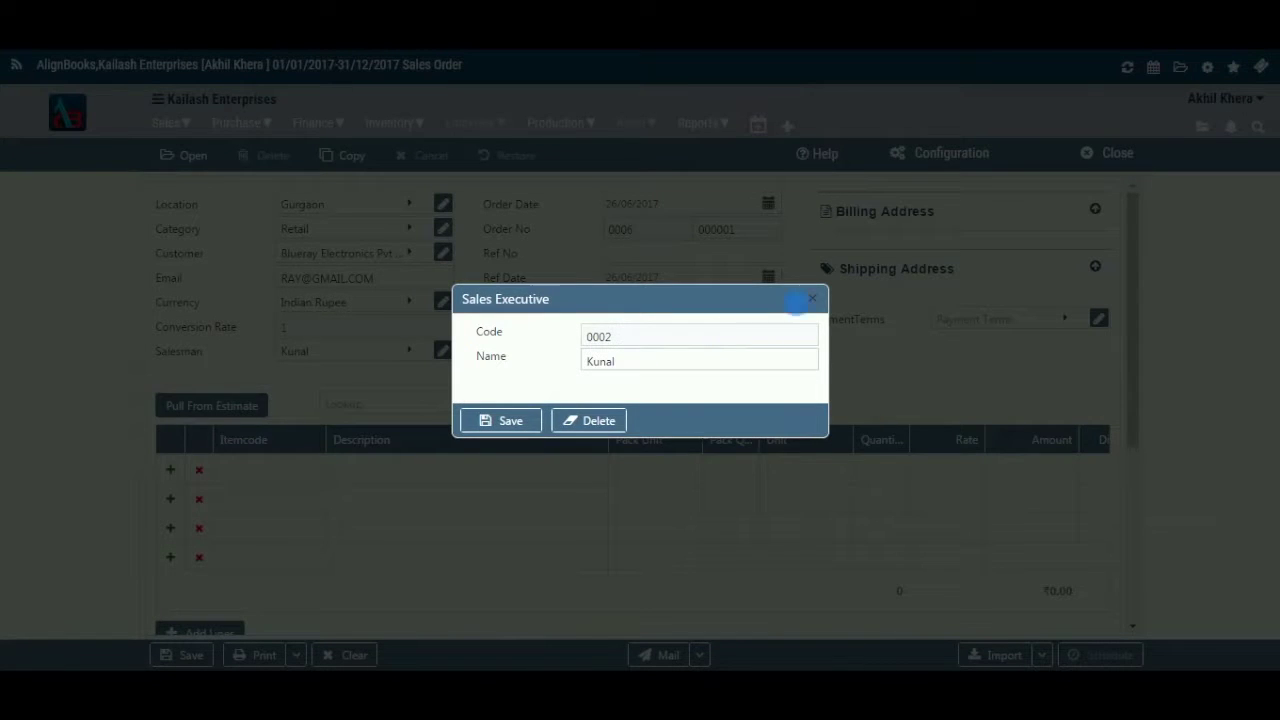
click(812, 298)
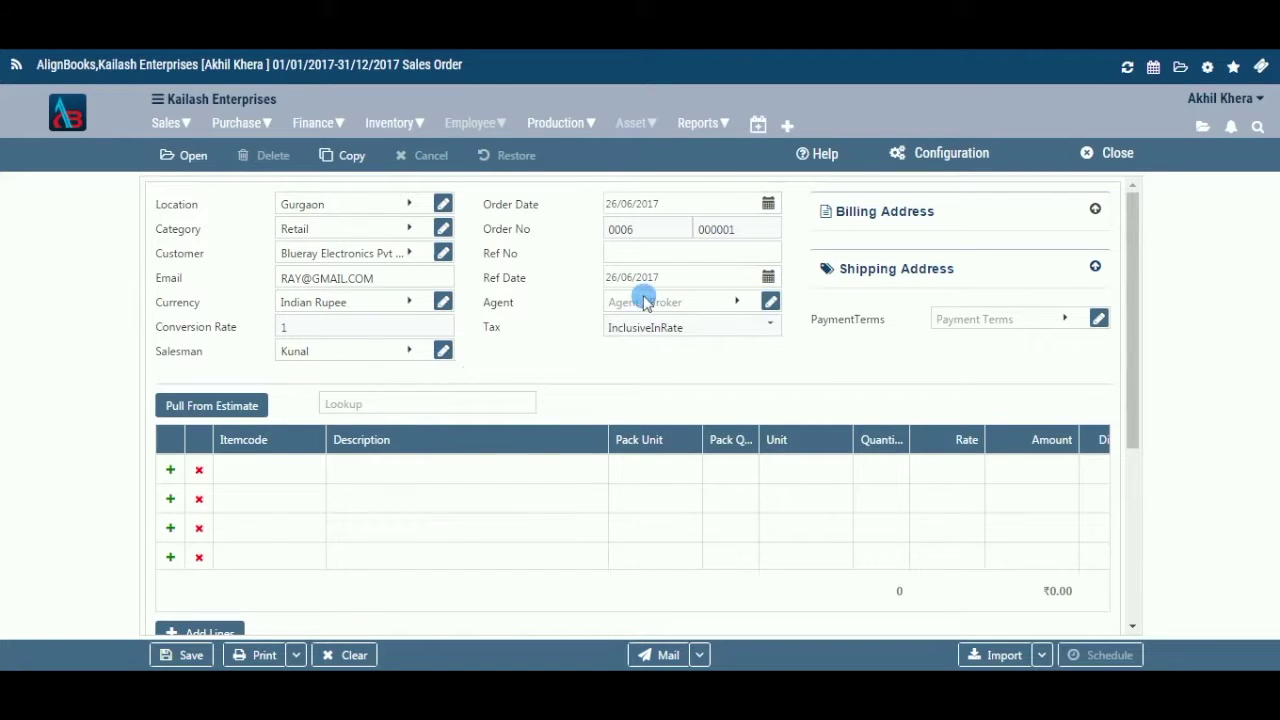
Enter 852 as the order's reference number and look at the reference date calendar.
click(694, 206)
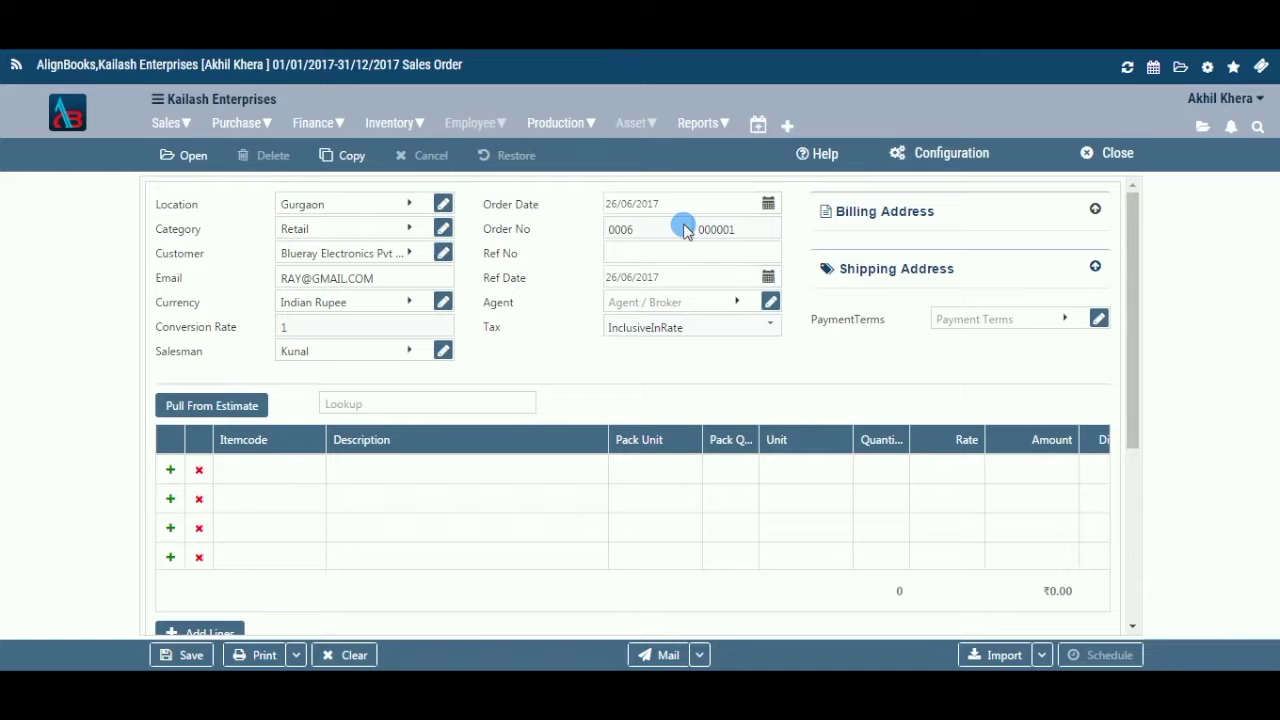
click(691, 256)
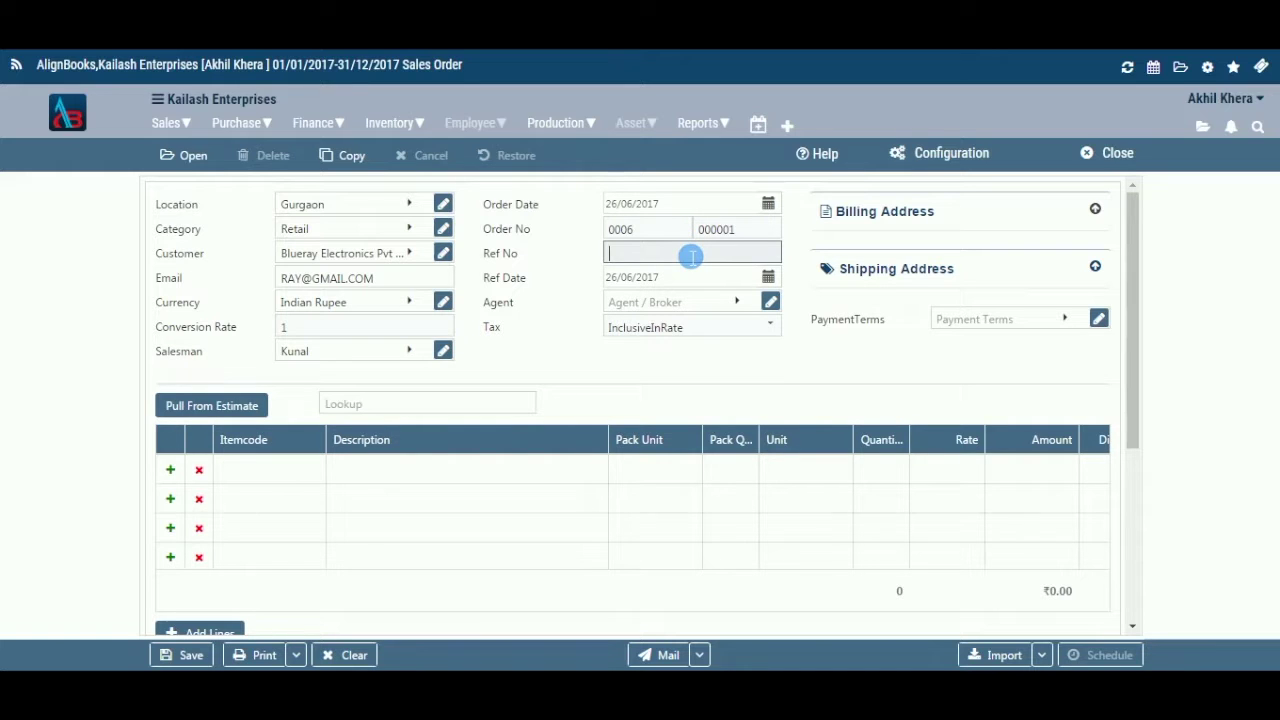
text(852)
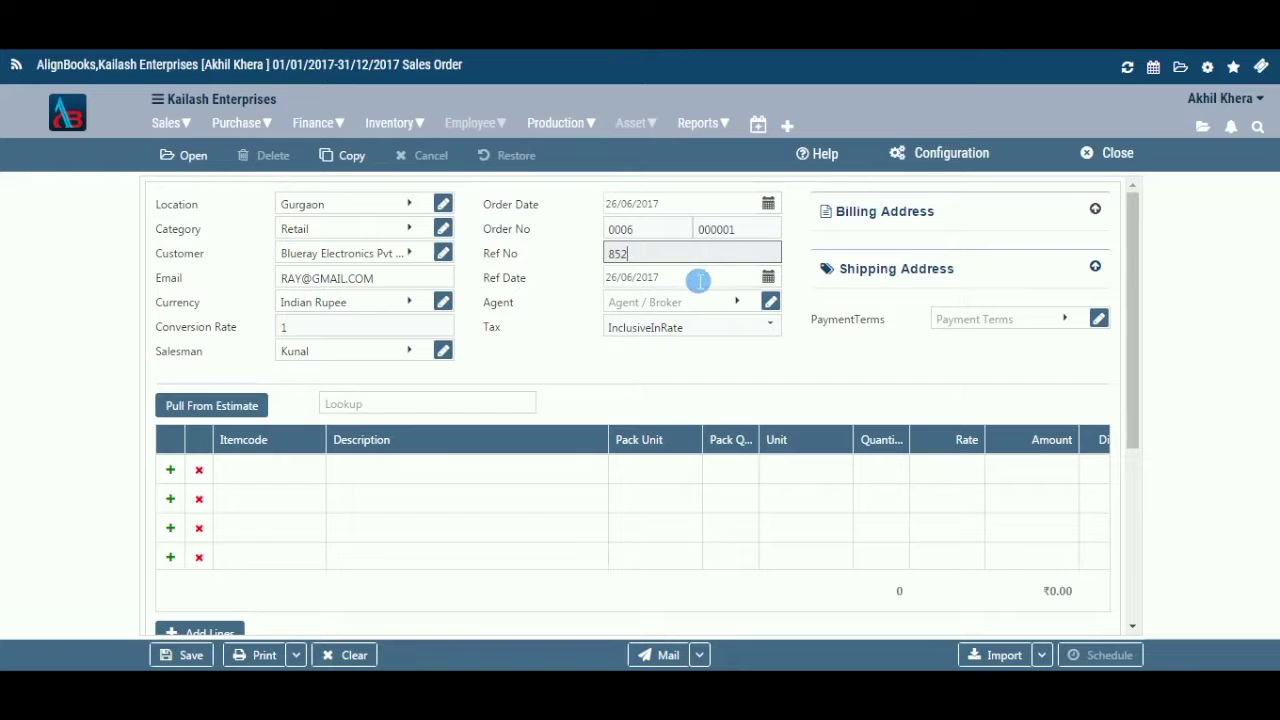
click(715, 281)
click(769, 277)
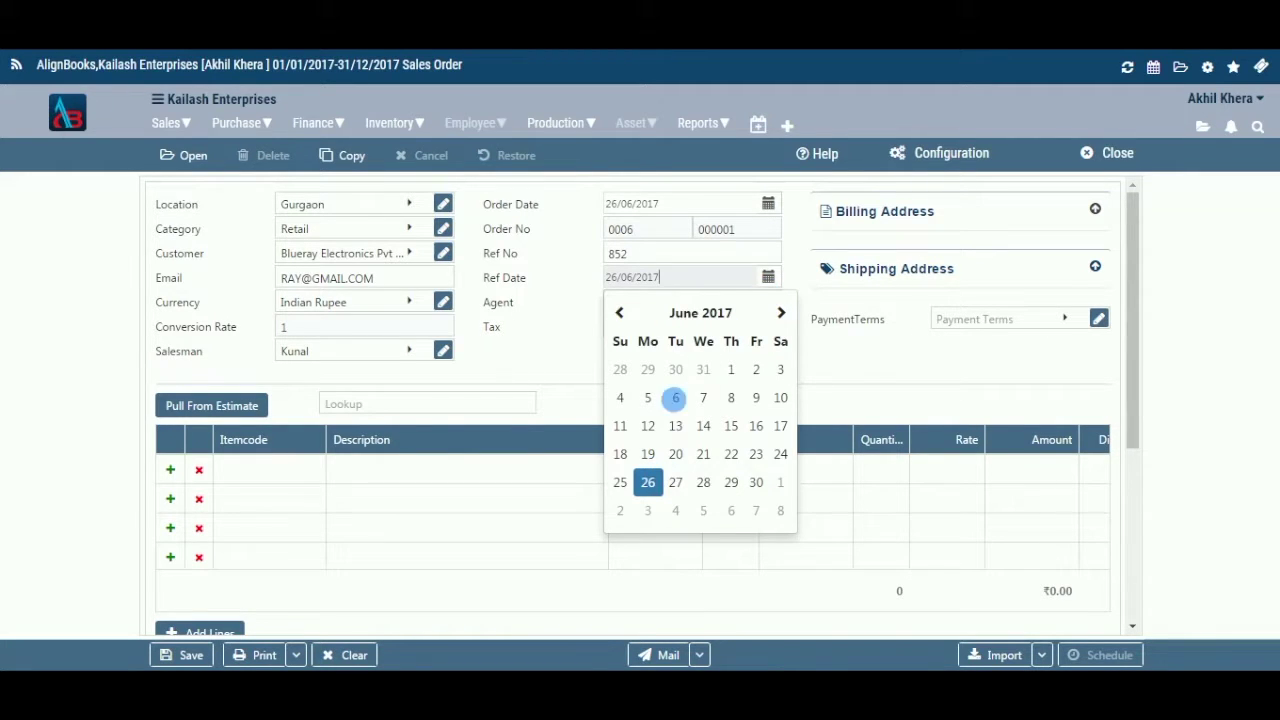
click(762, 283)
click(737, 287)
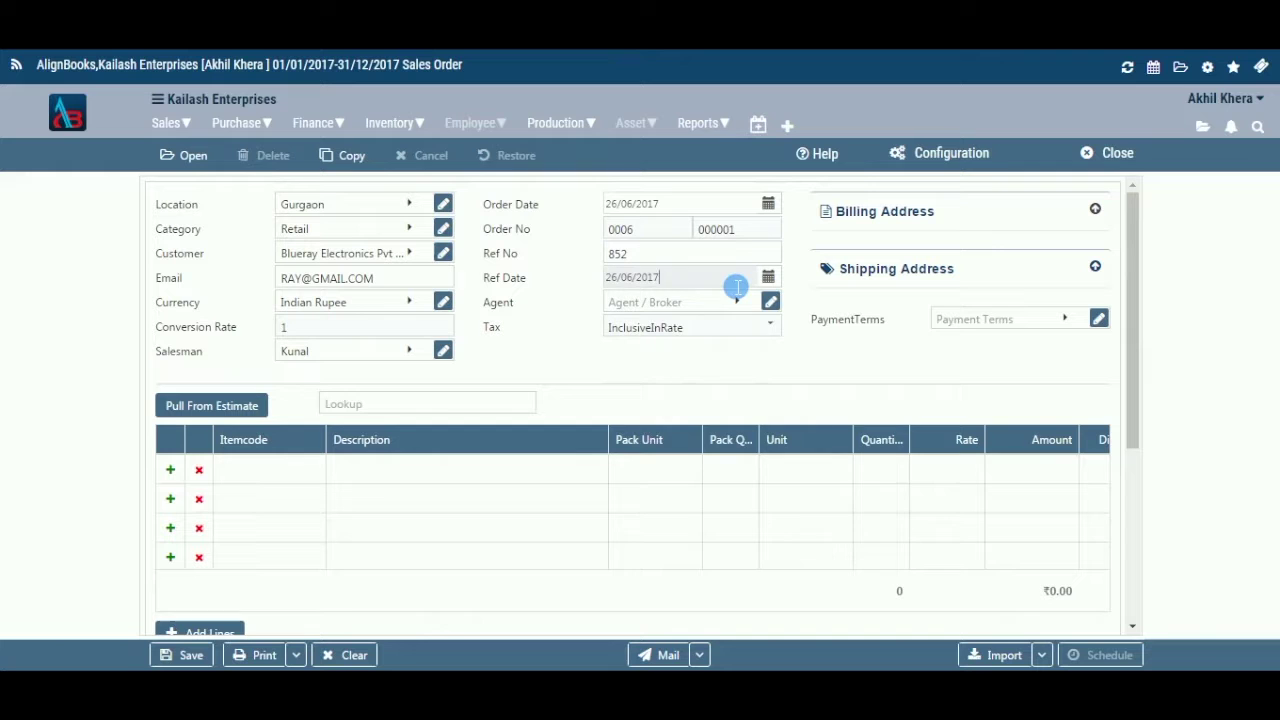
Assign the agent with code 0003 to the order and look at the tax-in-rates options.
click(737, 287)
click(743, 301)
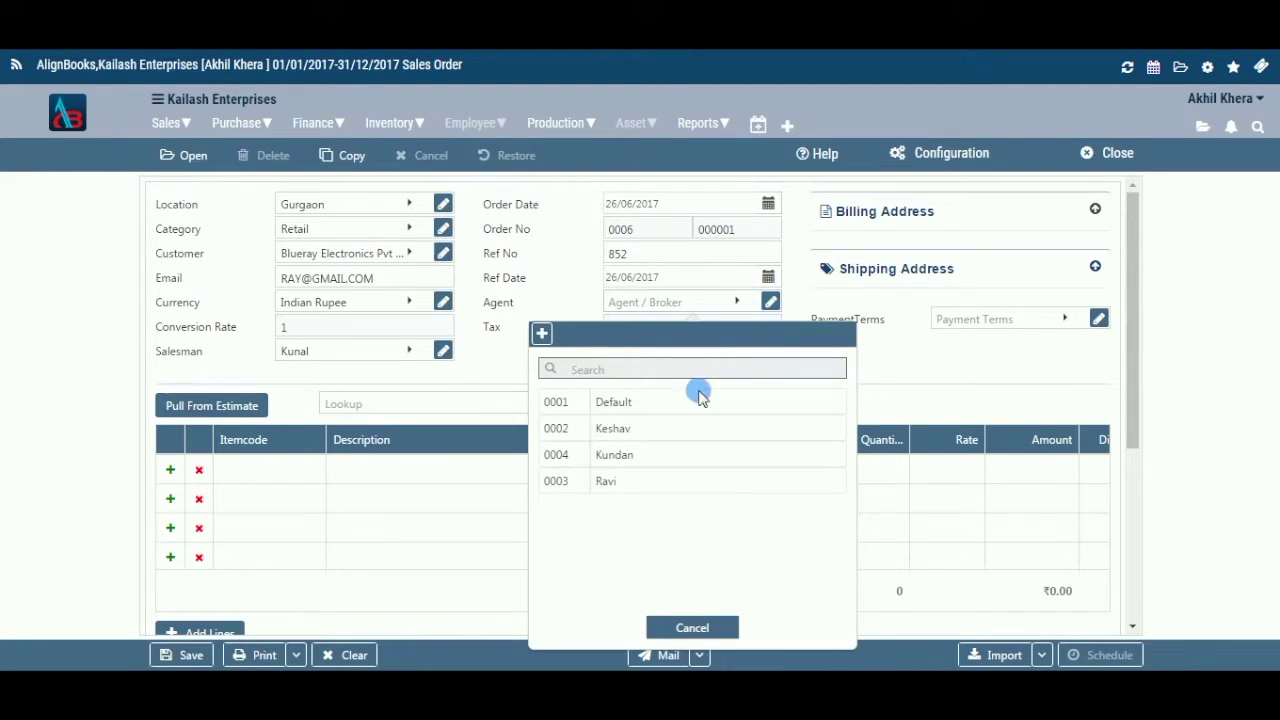
click(686, 482)
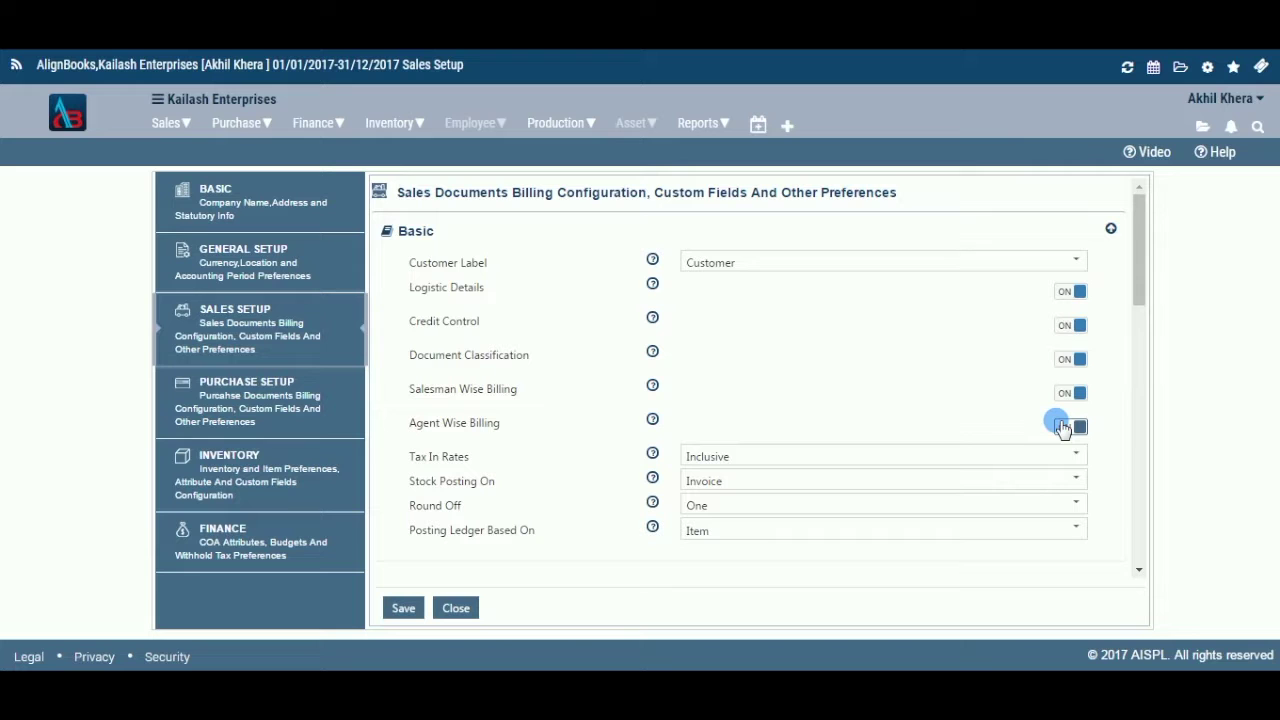
click(770, 328)
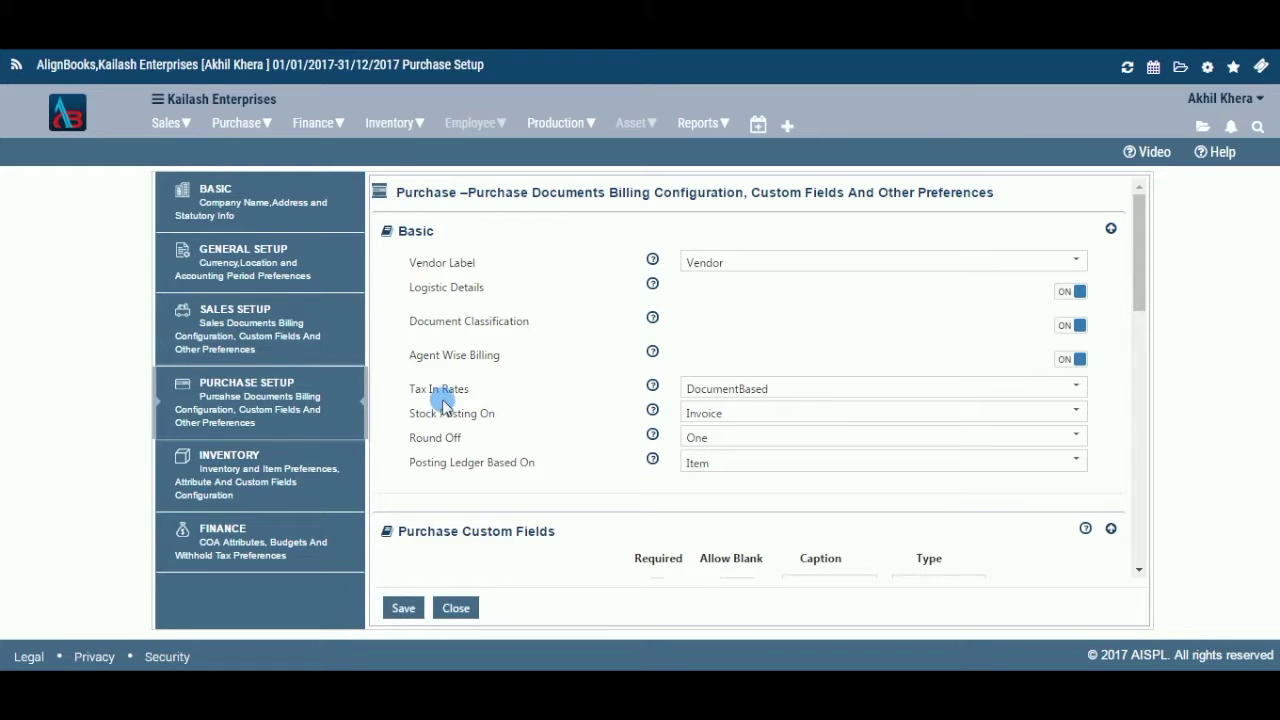
click(1077, 389)
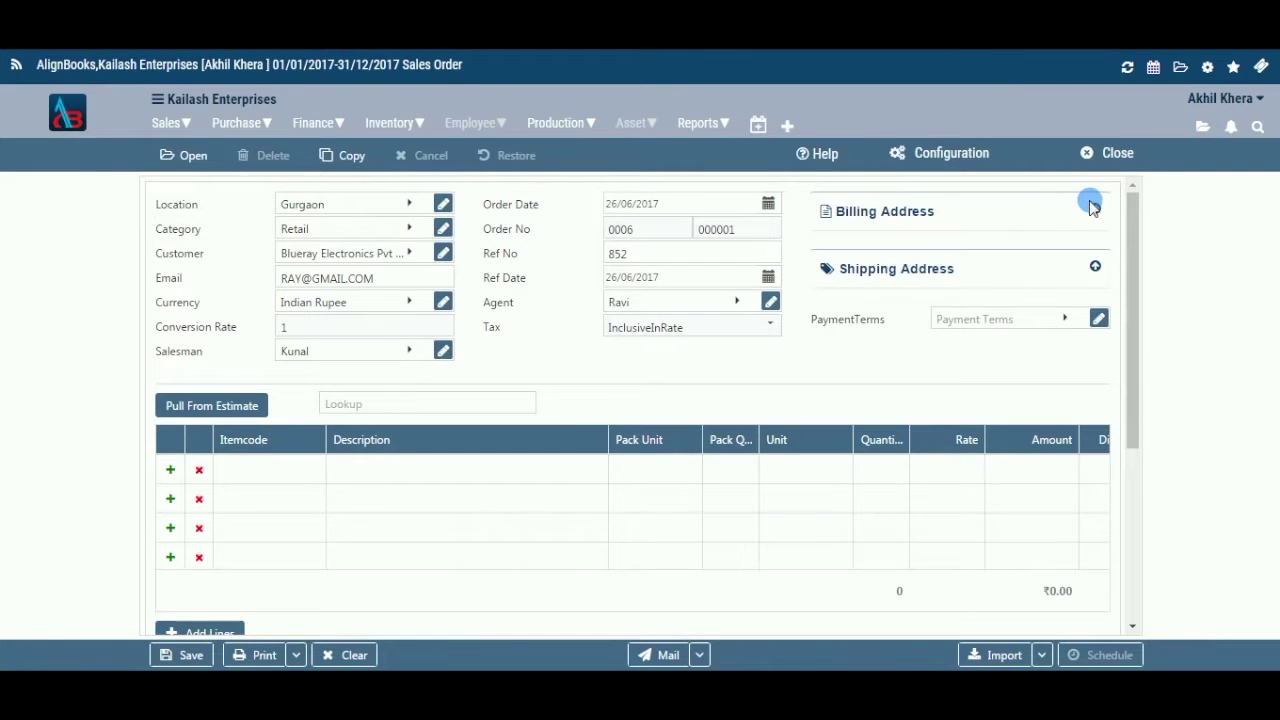
View the customer's billing address and shipping address details, collapsing each section again.
click(1094, 209)
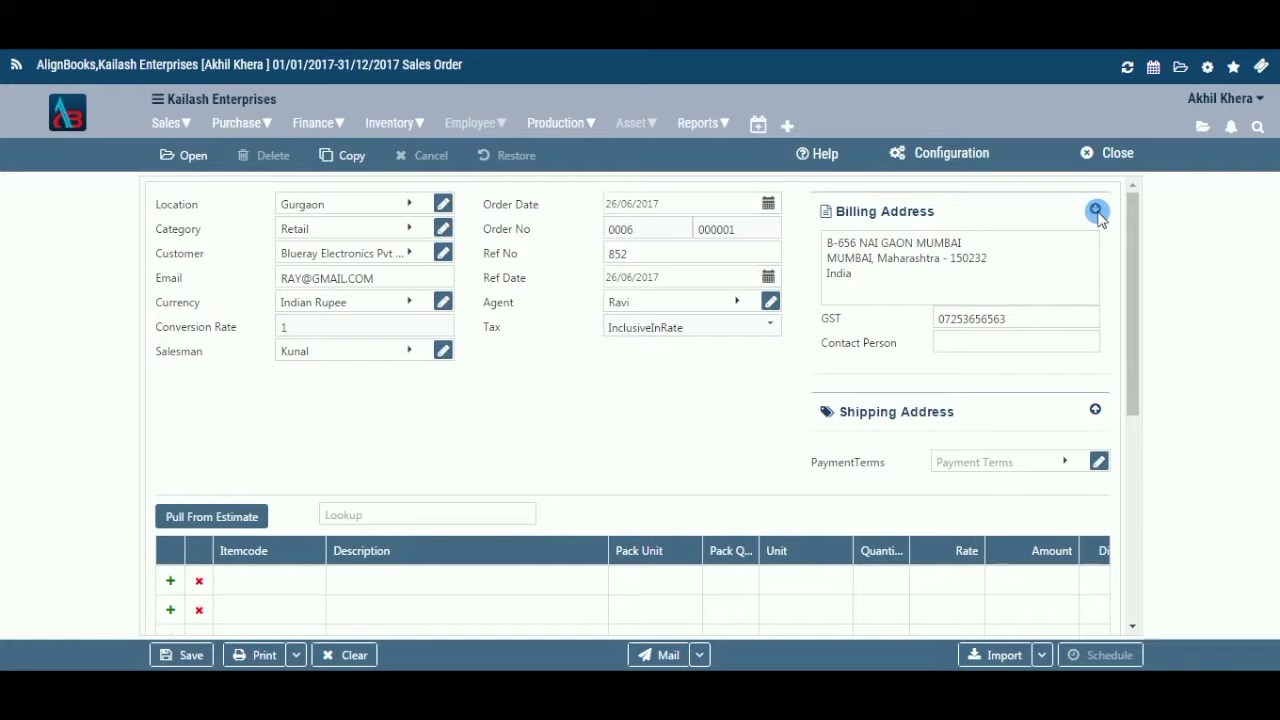
click(1096, 211)
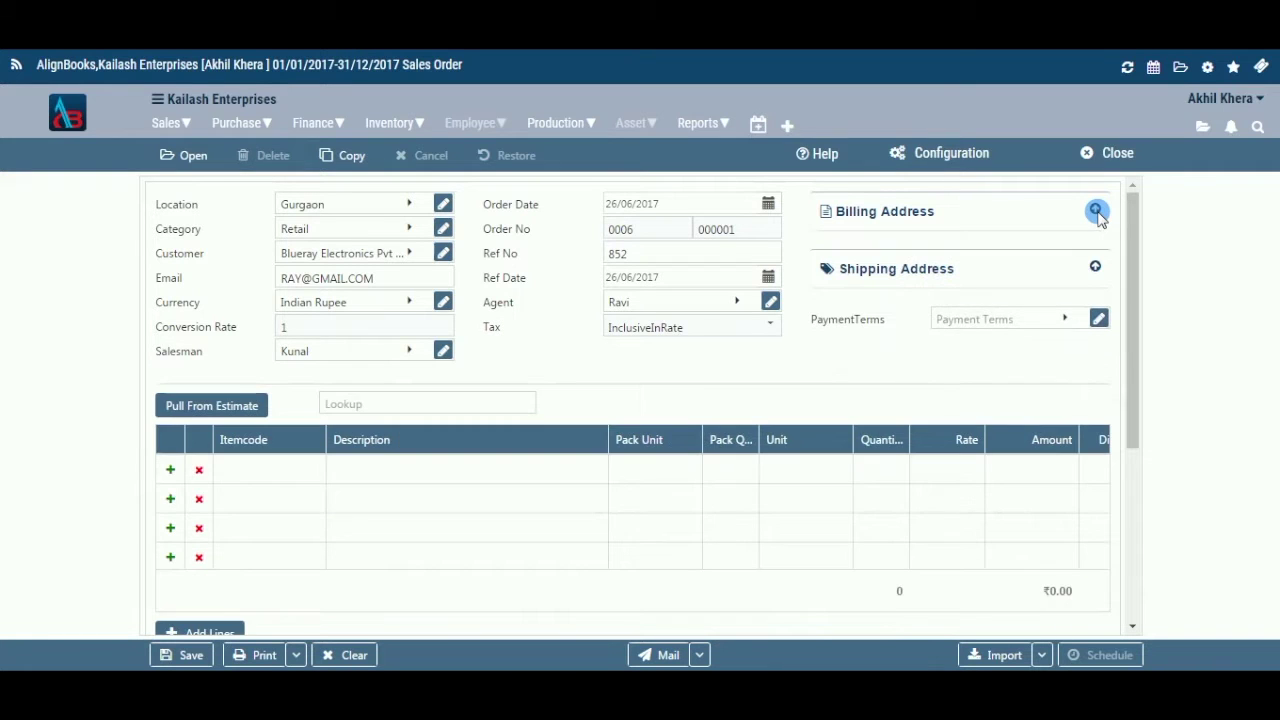
click(1096, 268)
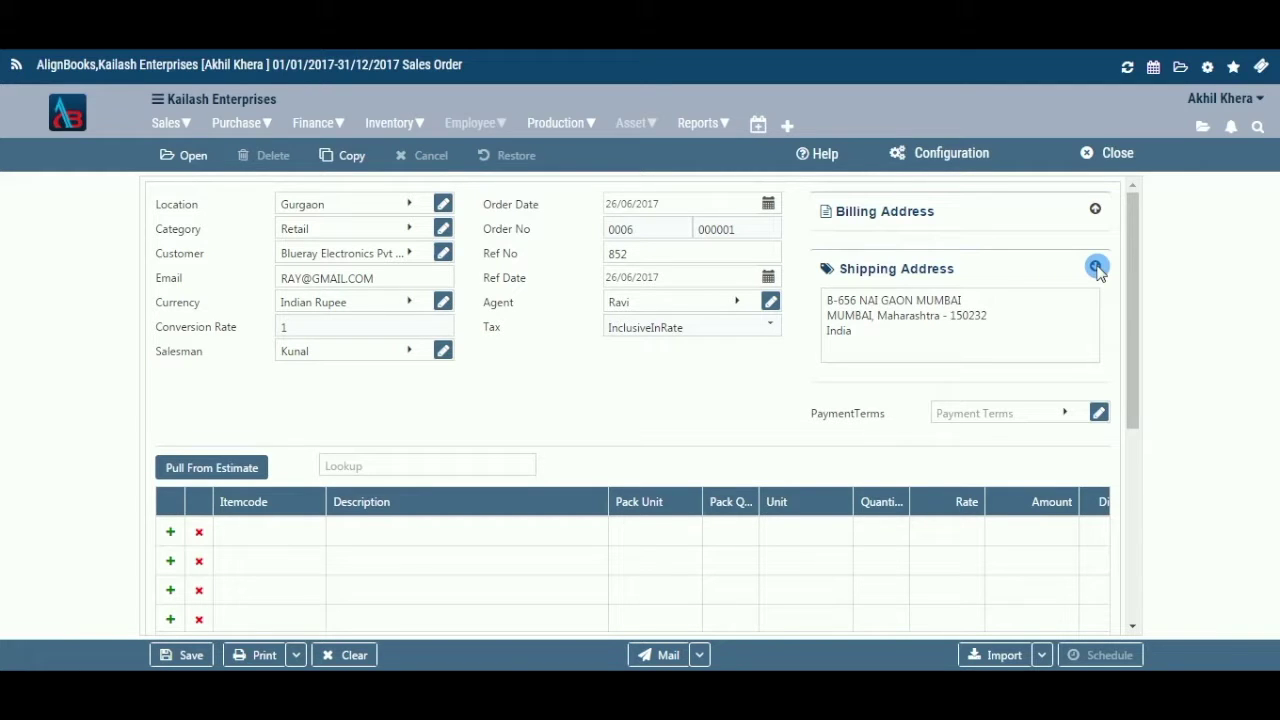
click(1096, 268)
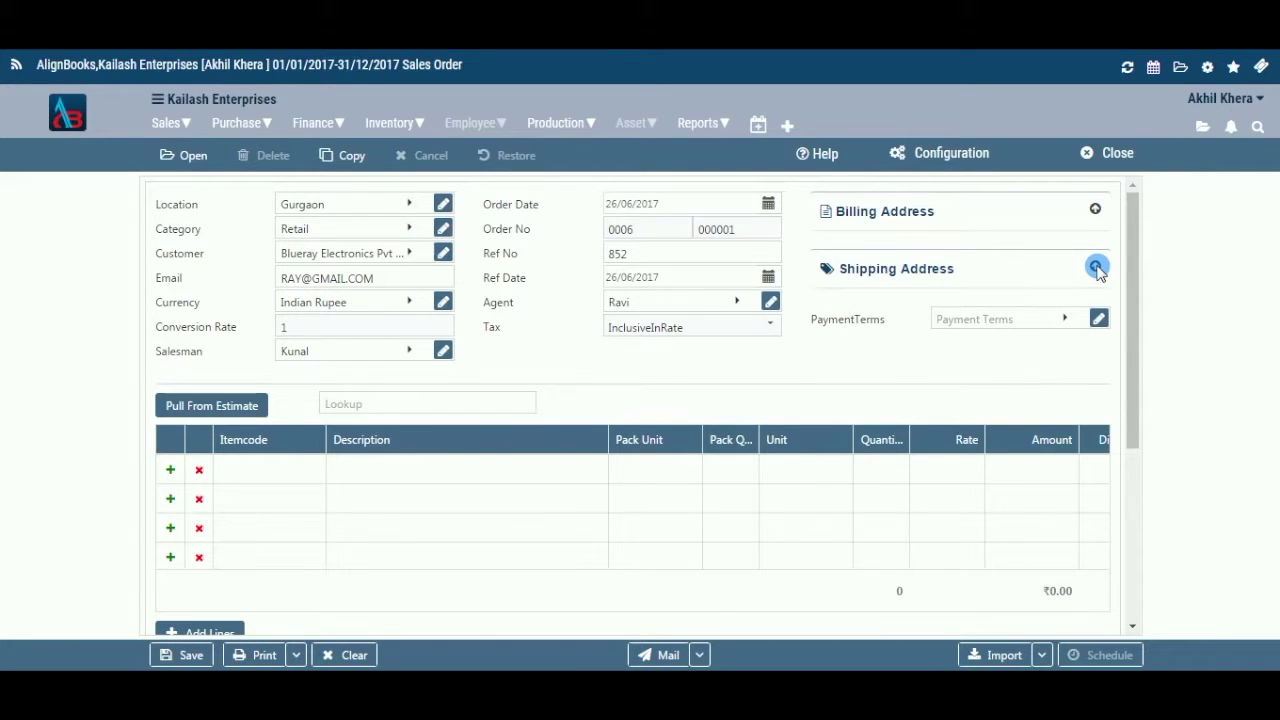
Set the order's payment terms to Advance with code 0003, and view the blank payment-terms form and that term's record.
click(1065, 318)
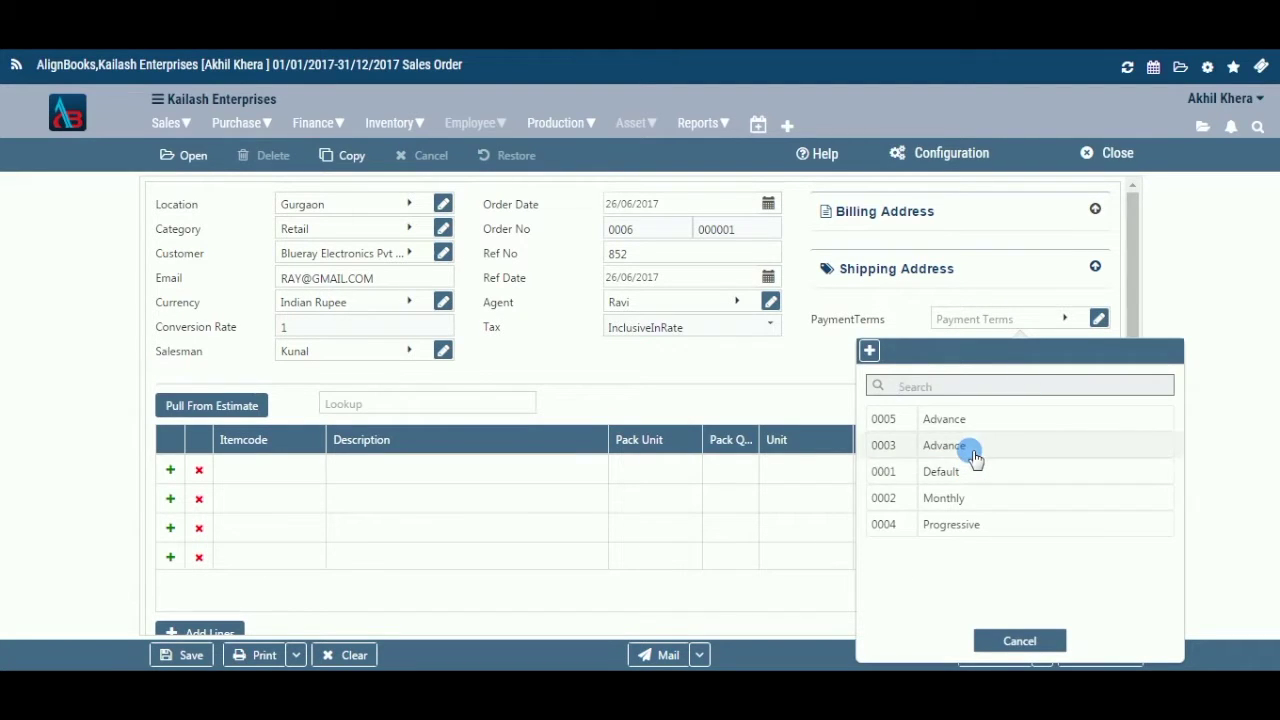
click(975, 457)
click(1064, 319)
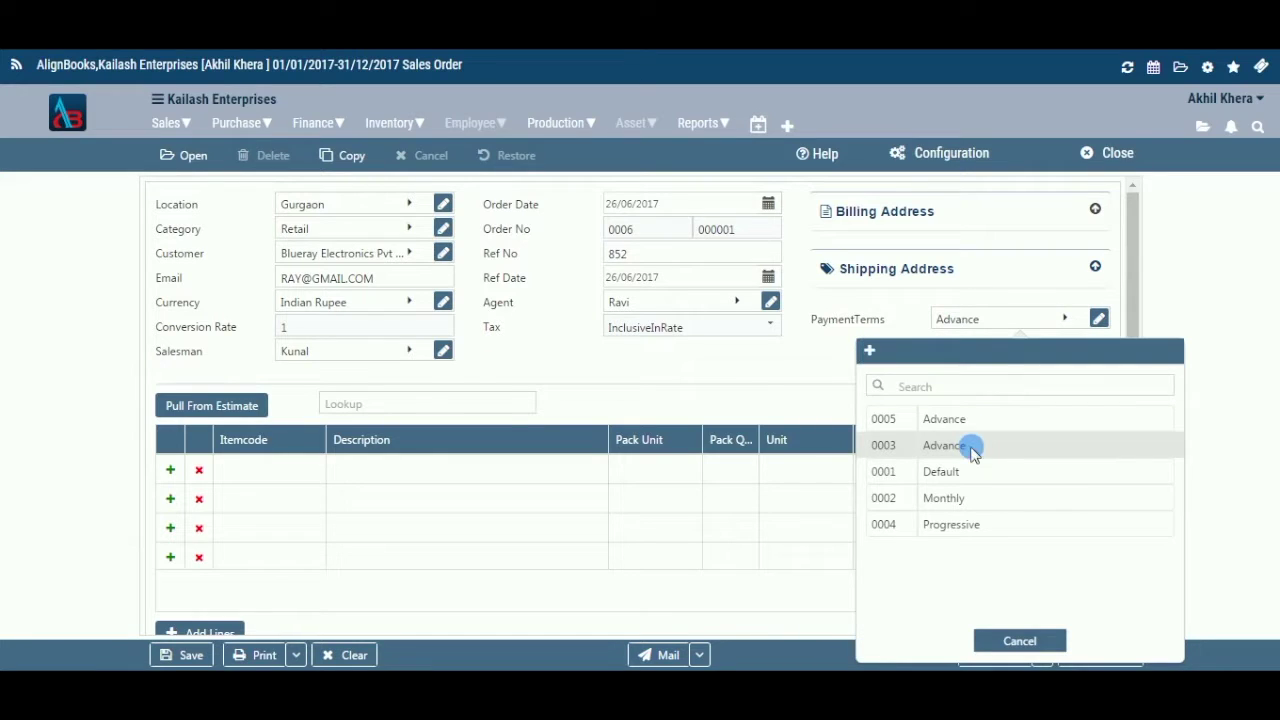
double_click(975, 452)
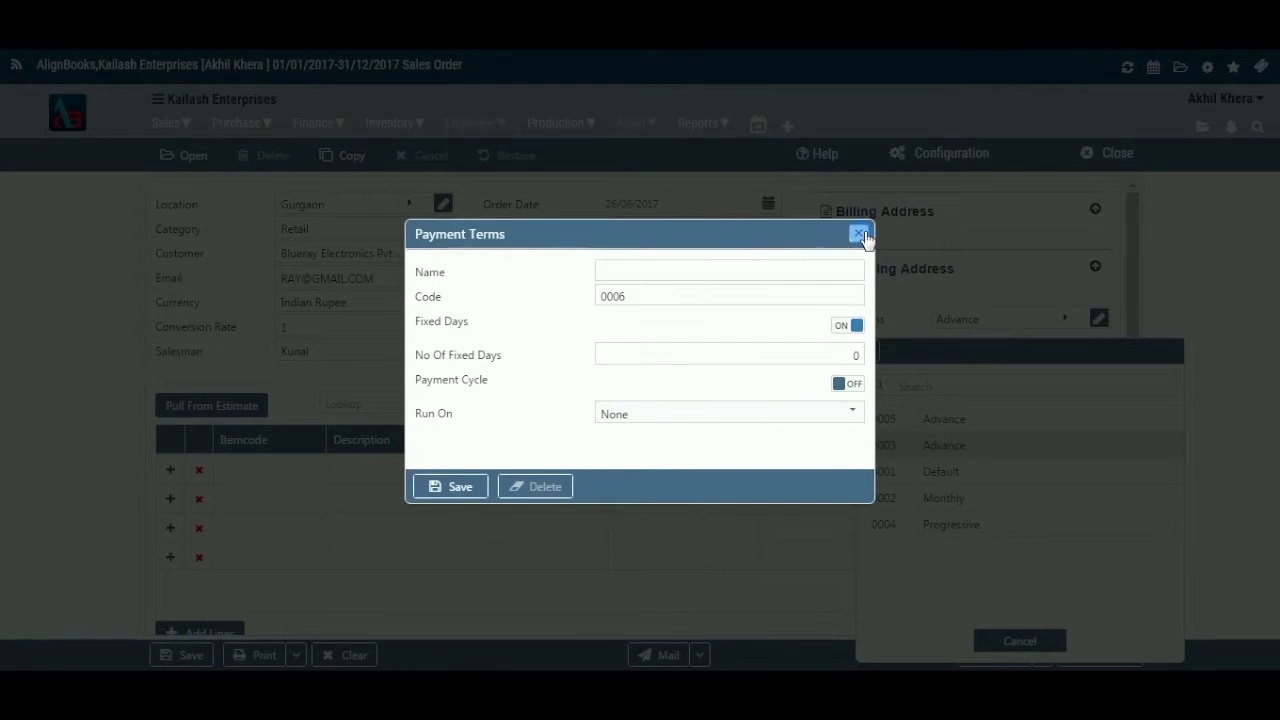
click(860, 234)
click(1016, 640)
click(1099, 318)
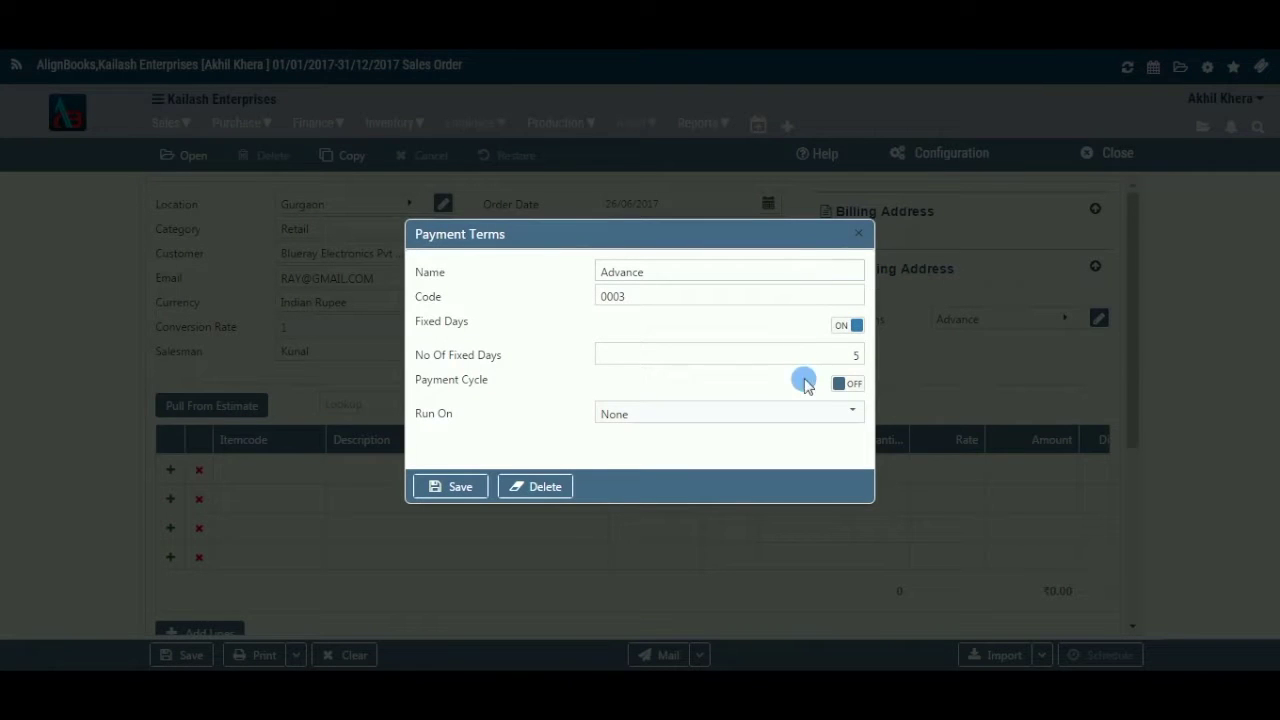
click(858, 234)
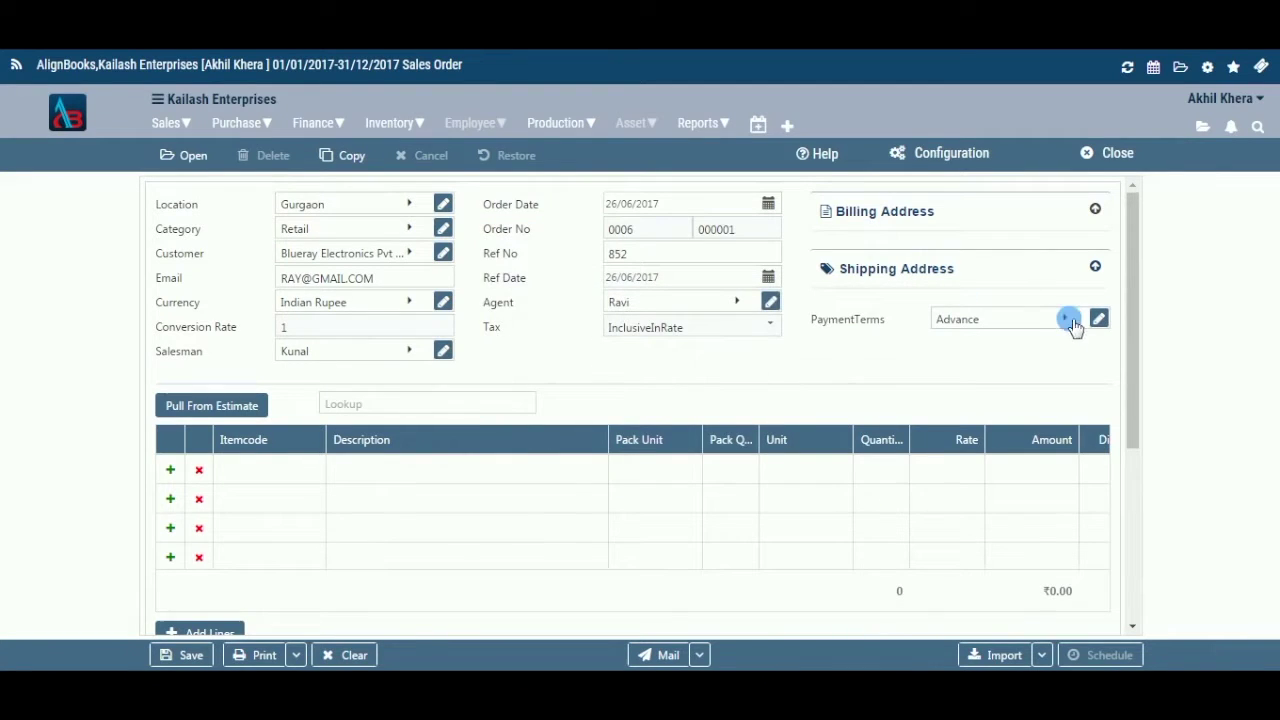
Add the Charger with item code 0000046 to the first line of the order's item table.
scroll(255, 331, down, 1)
click(255, 331)
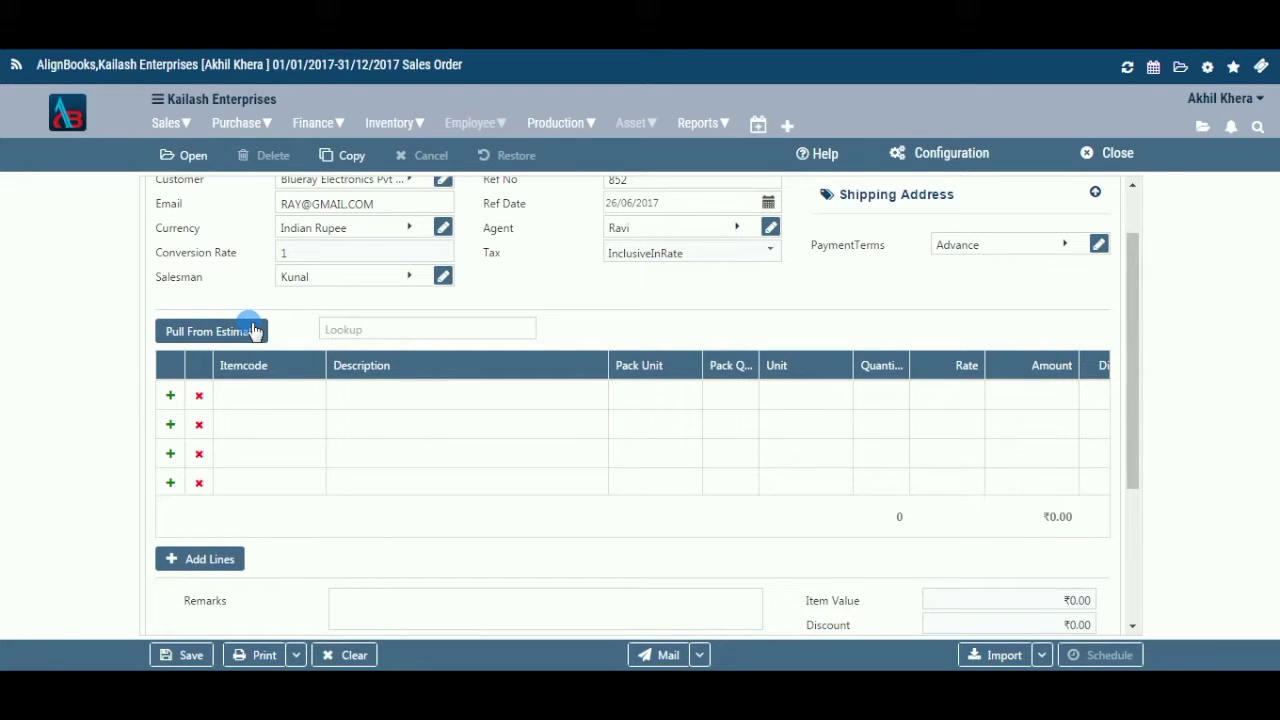
click(357, 329)
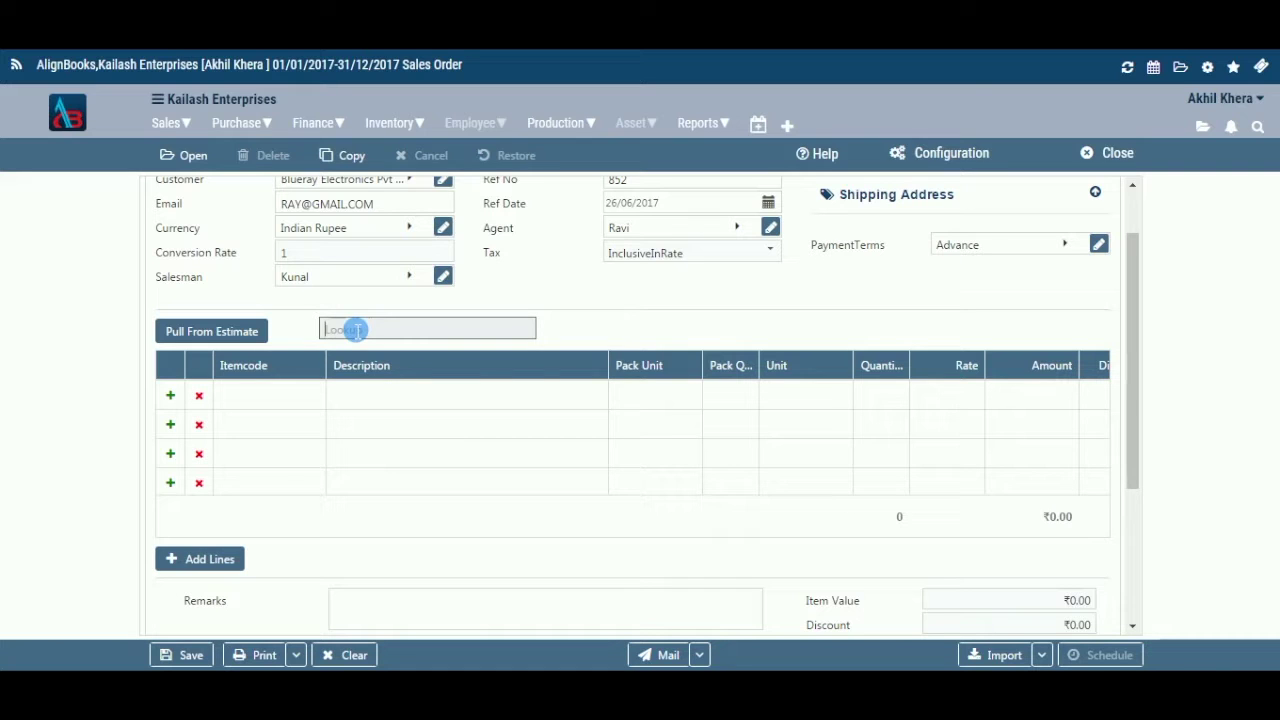
click(170, 396)
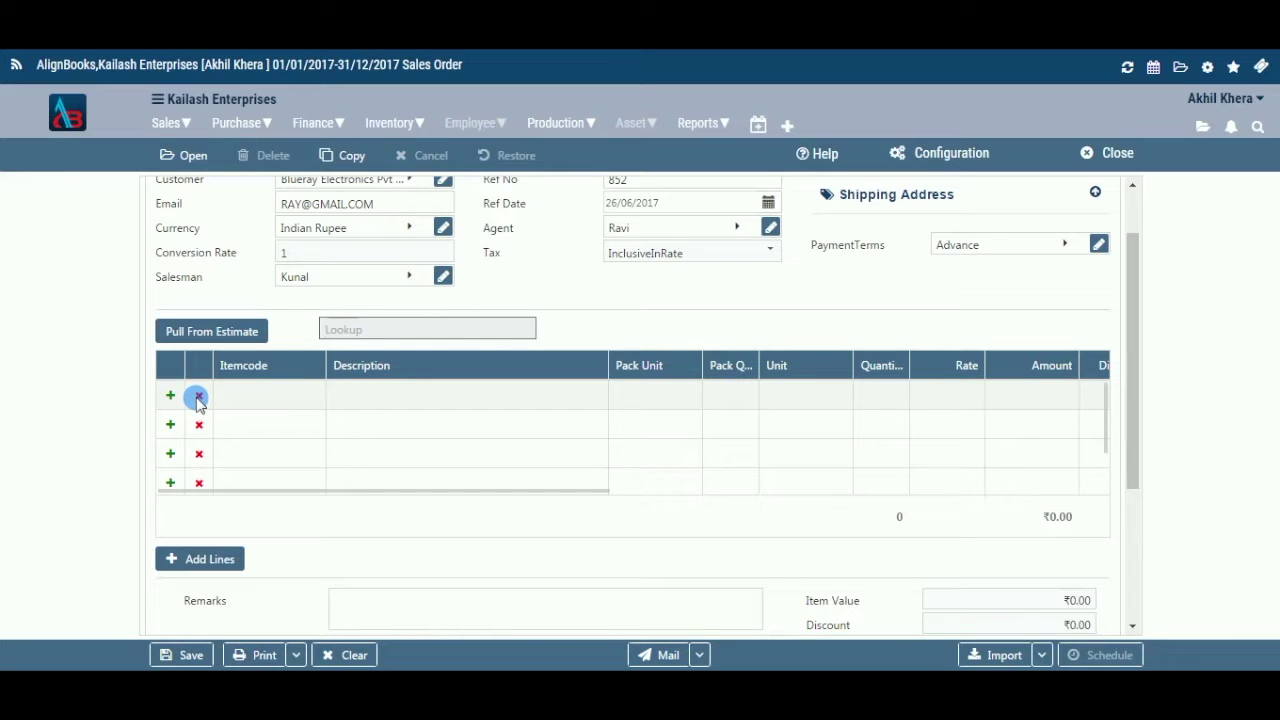
click(310, 399)
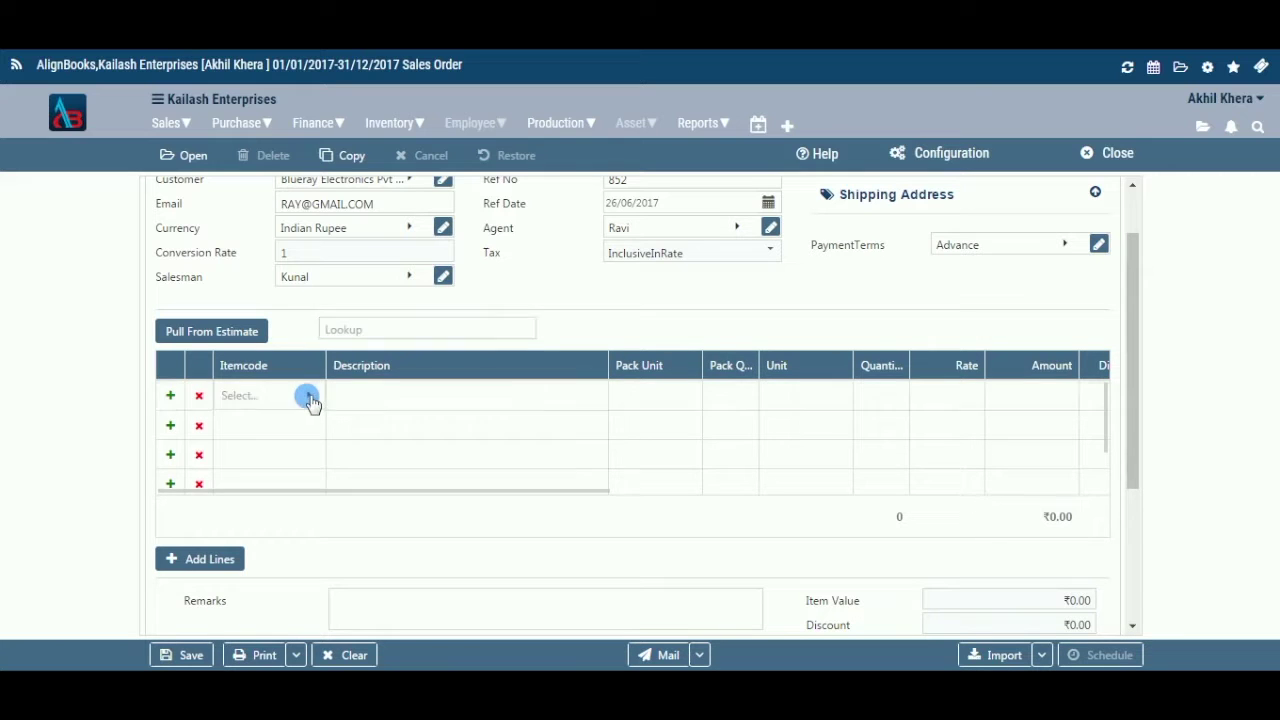
click(310, 399)
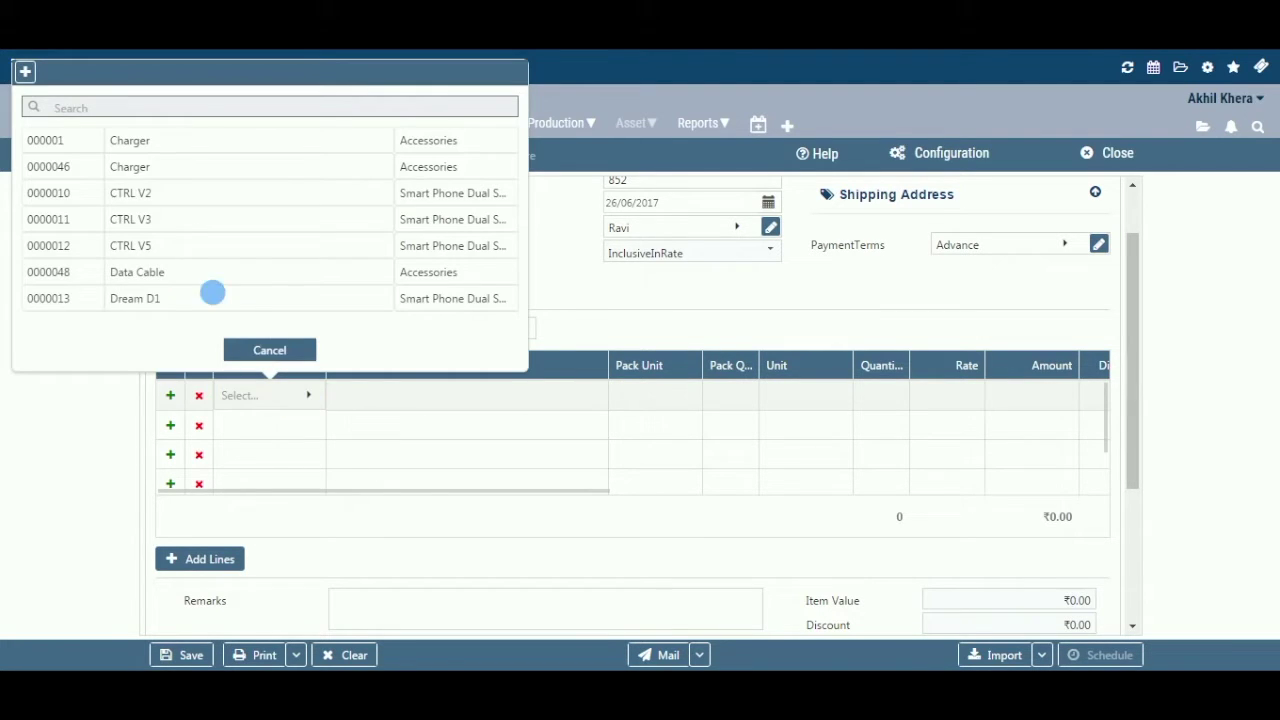
click(184, 166)
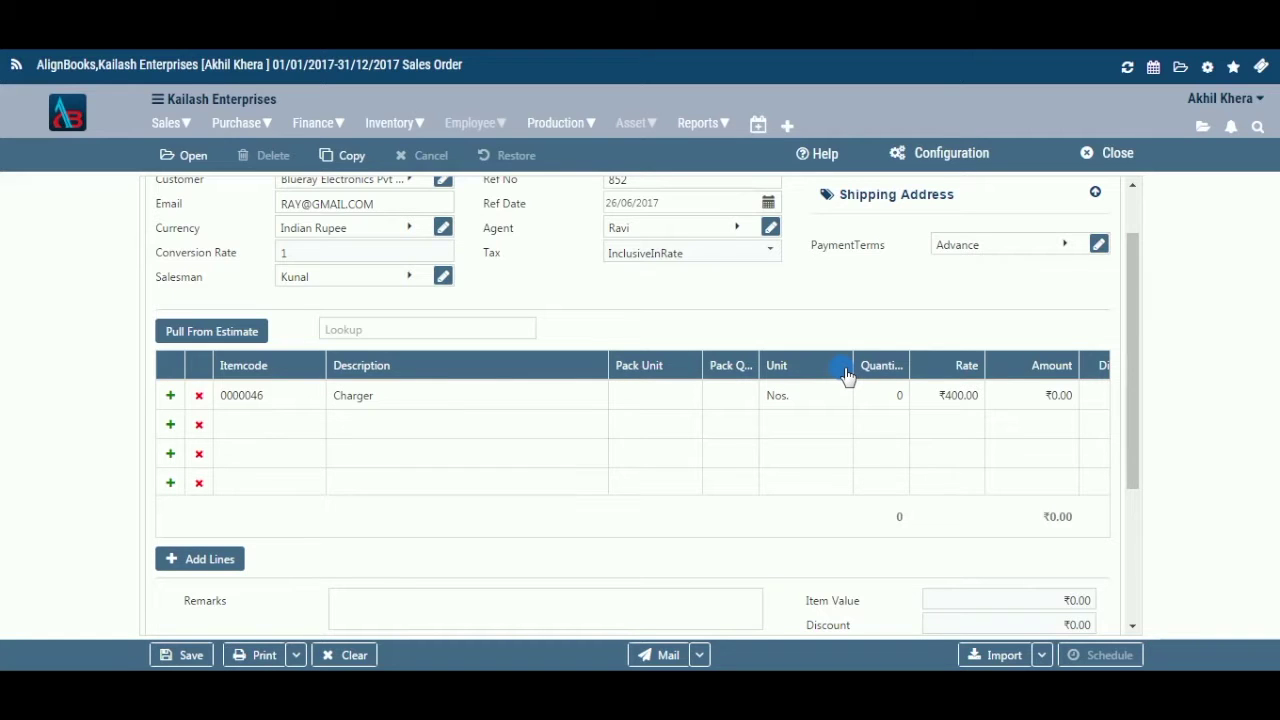
Set the Charger line's quantity to 5.
click(908, 396)
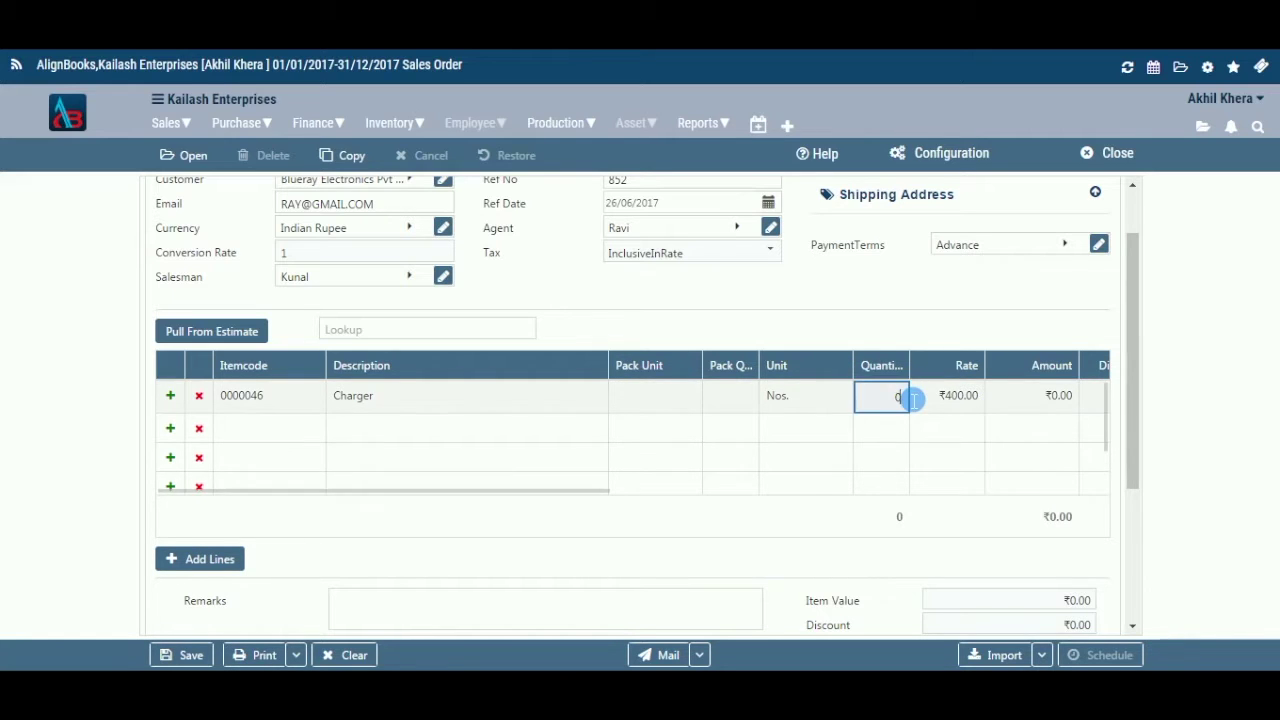
text(5)
click(945, 406)
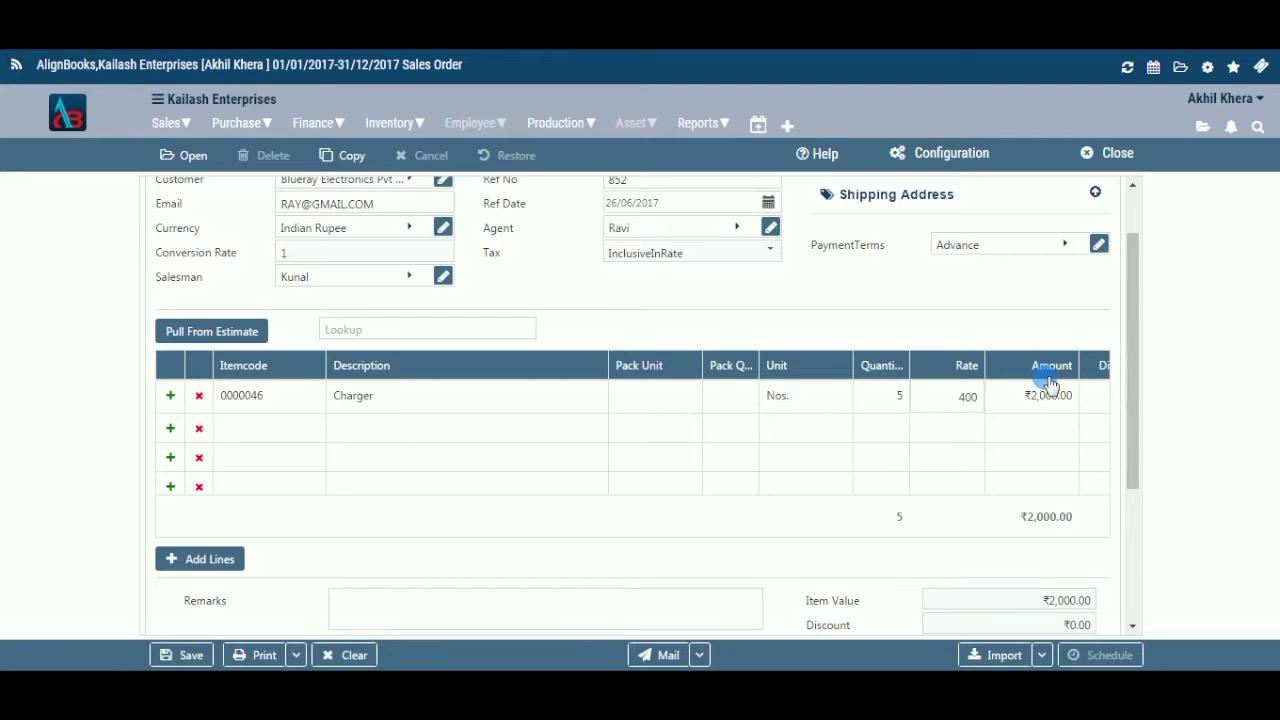
Look at the Charger line's further columns up to its remark and item balance.
mouse_move(677, 491)
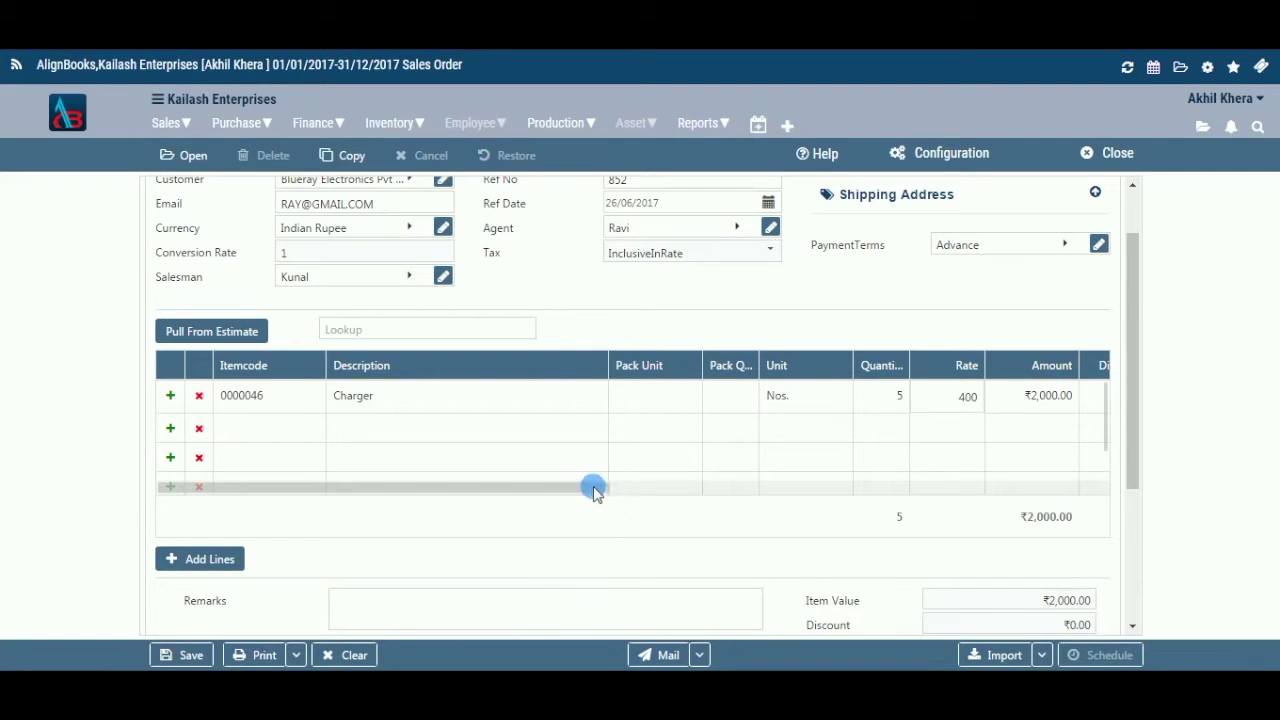
drag(683, 491, 1090, 487)
click(976, 404)
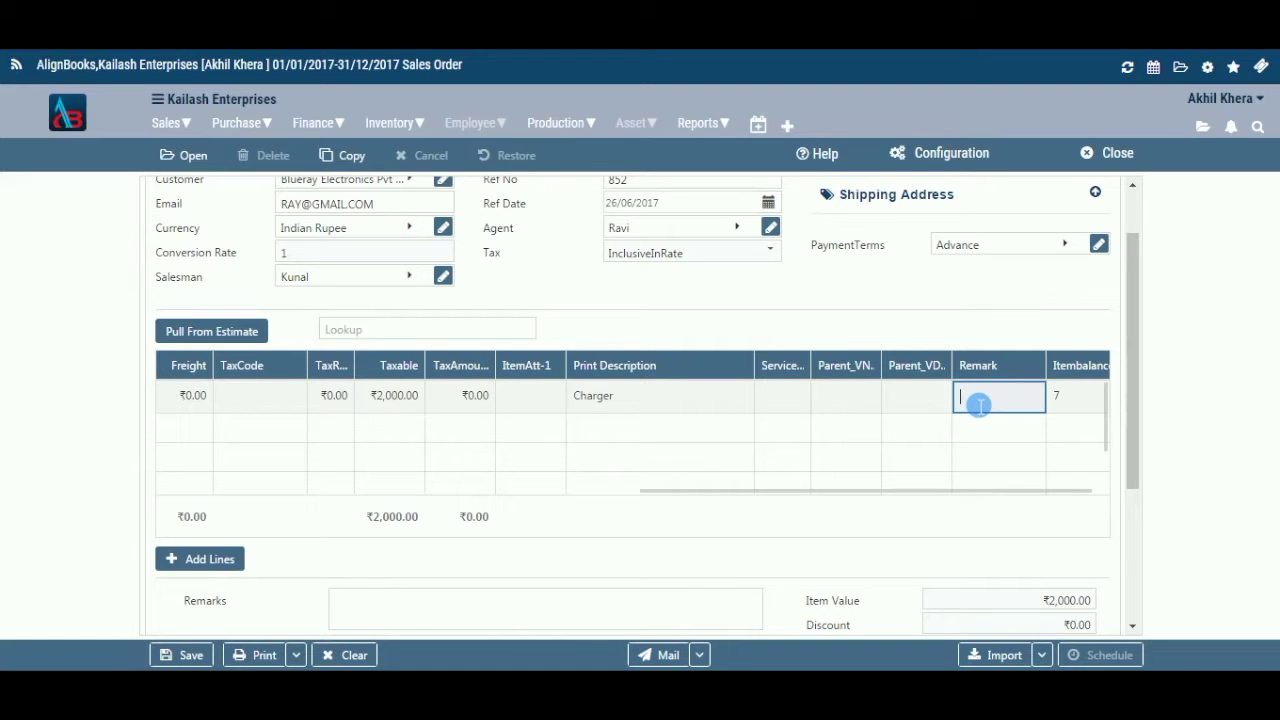
click(1078, 402)
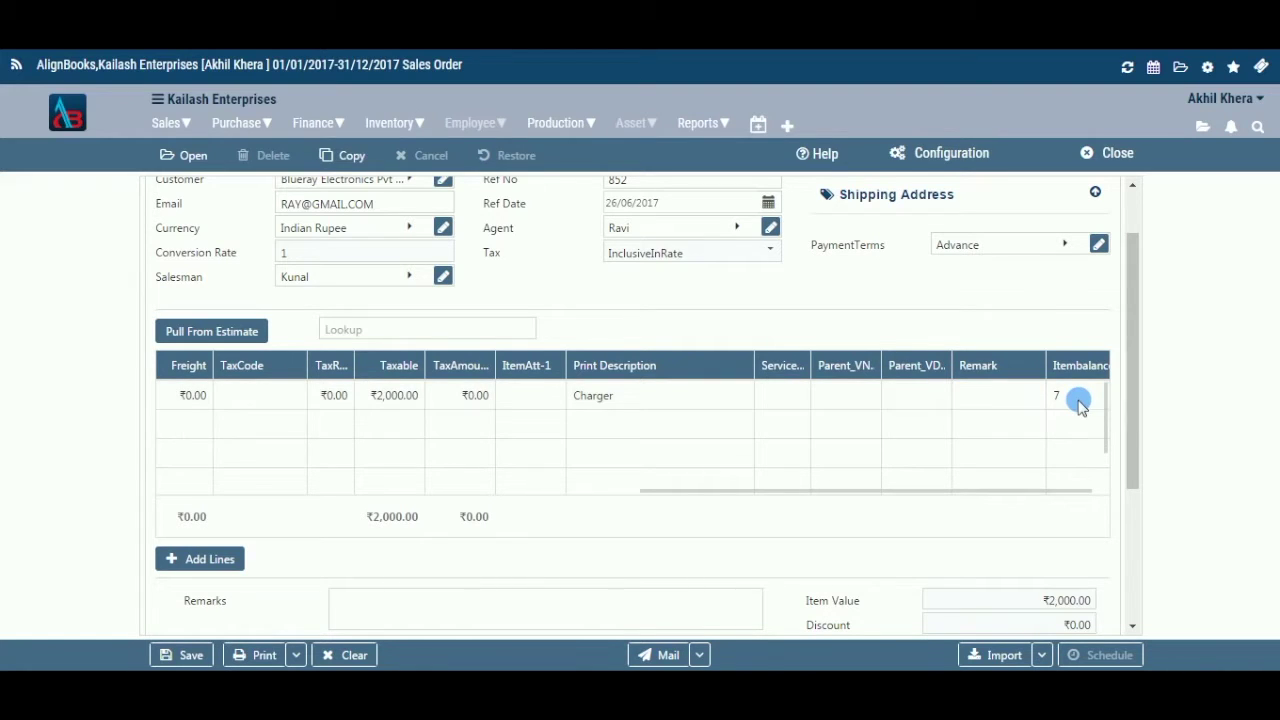
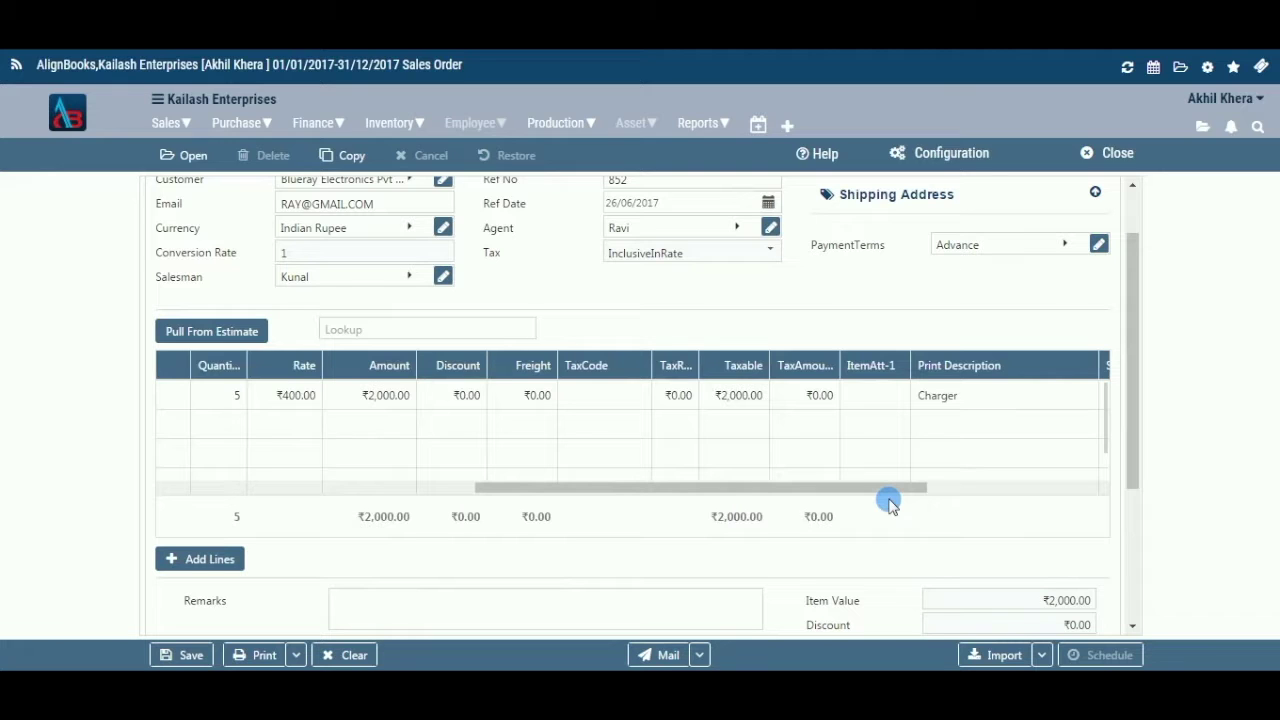
Widen the TaxRate column of the item table so its heading is fully readable.
scroll(890, 503, left, 3)
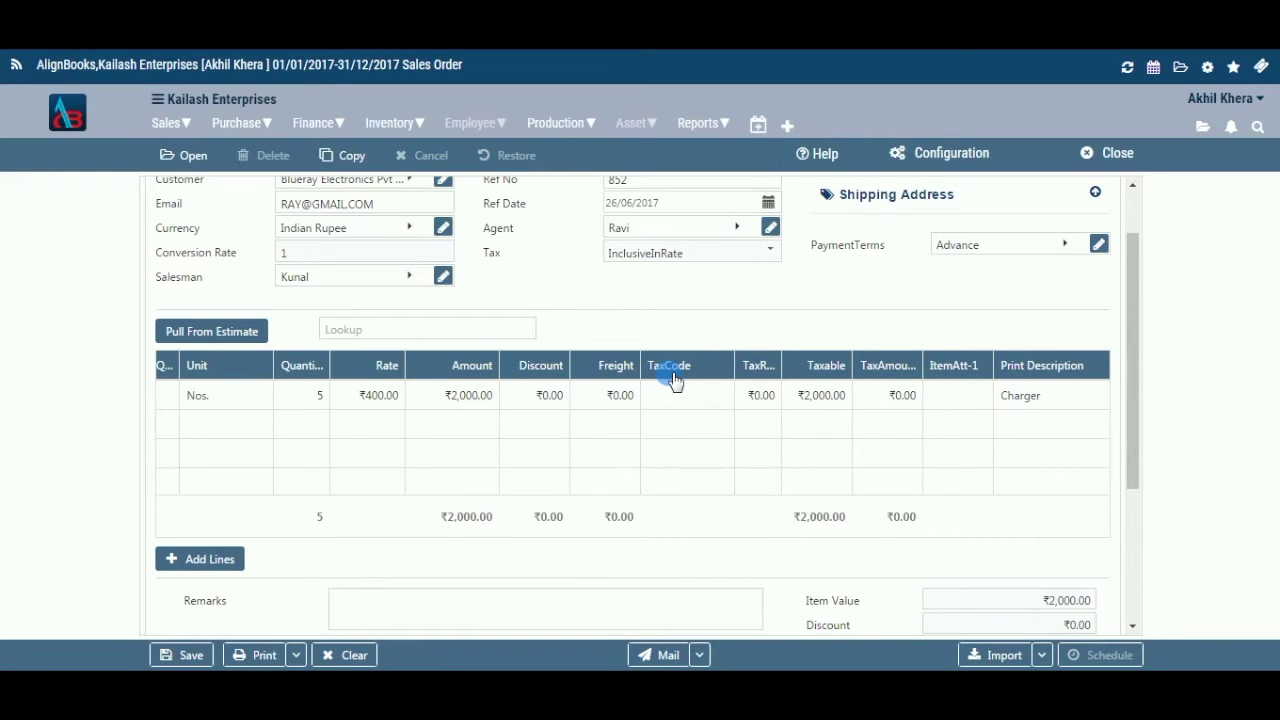
drag(790, 368, 796, 368)
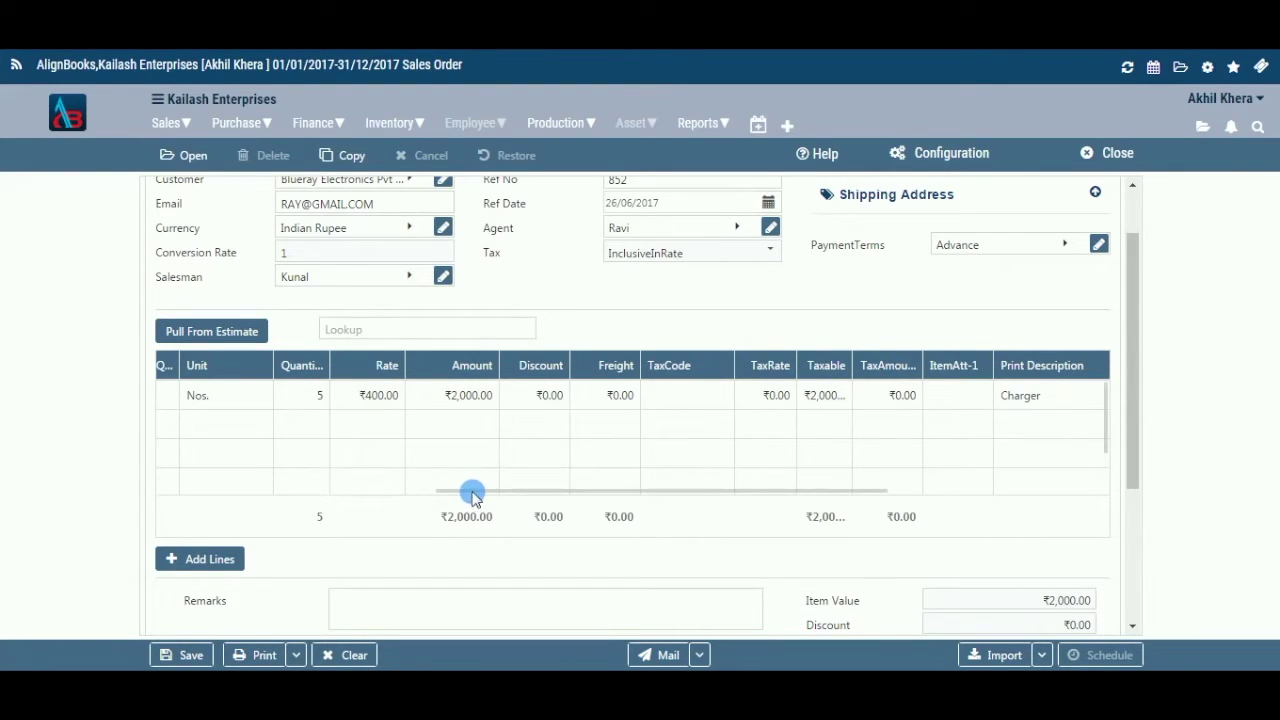
drag(474, 491, 309, 491)
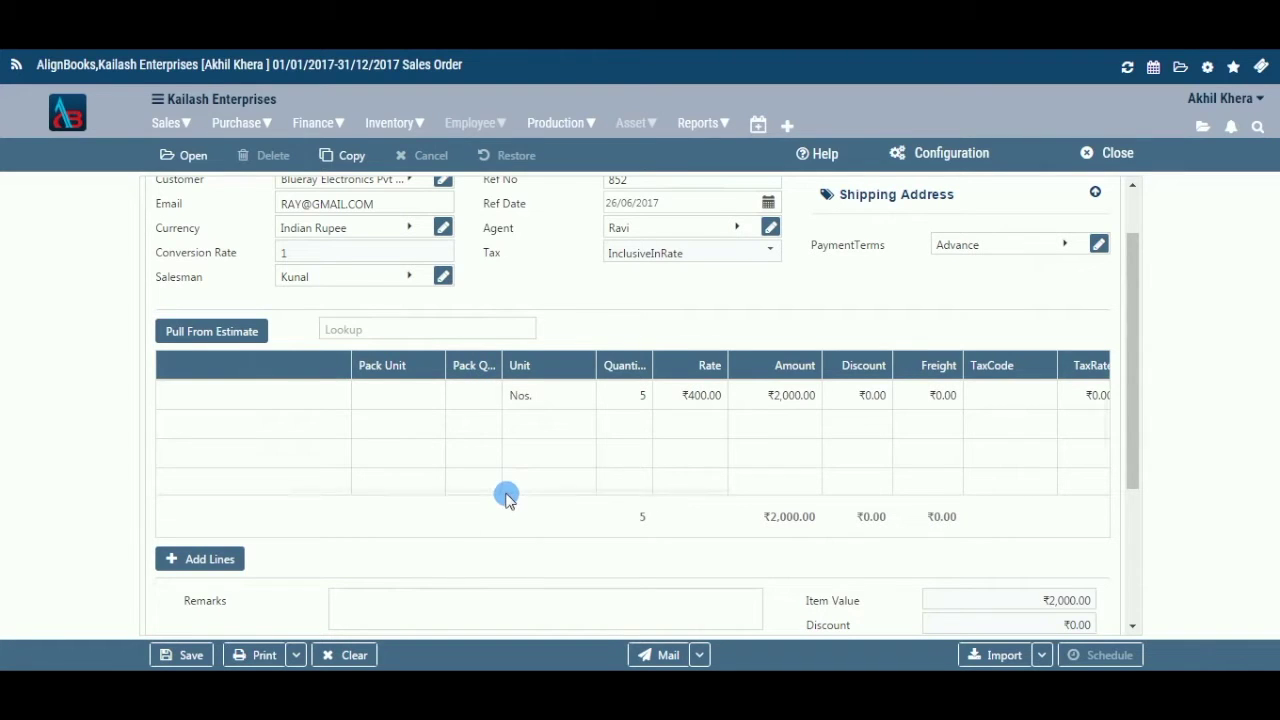
Set the Charger line's ItemAtt-1 attribute to 002.
drag(508, 490, 923, 494)
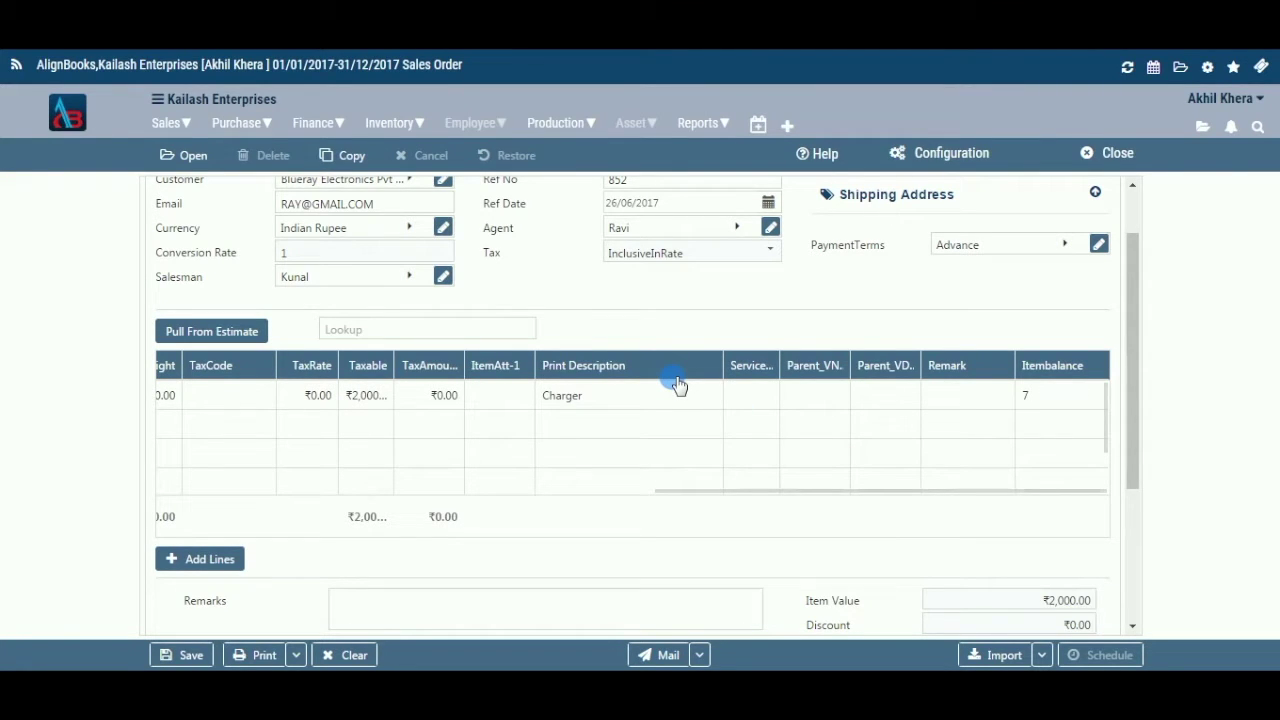
click(524, 401)
click(524, 401)
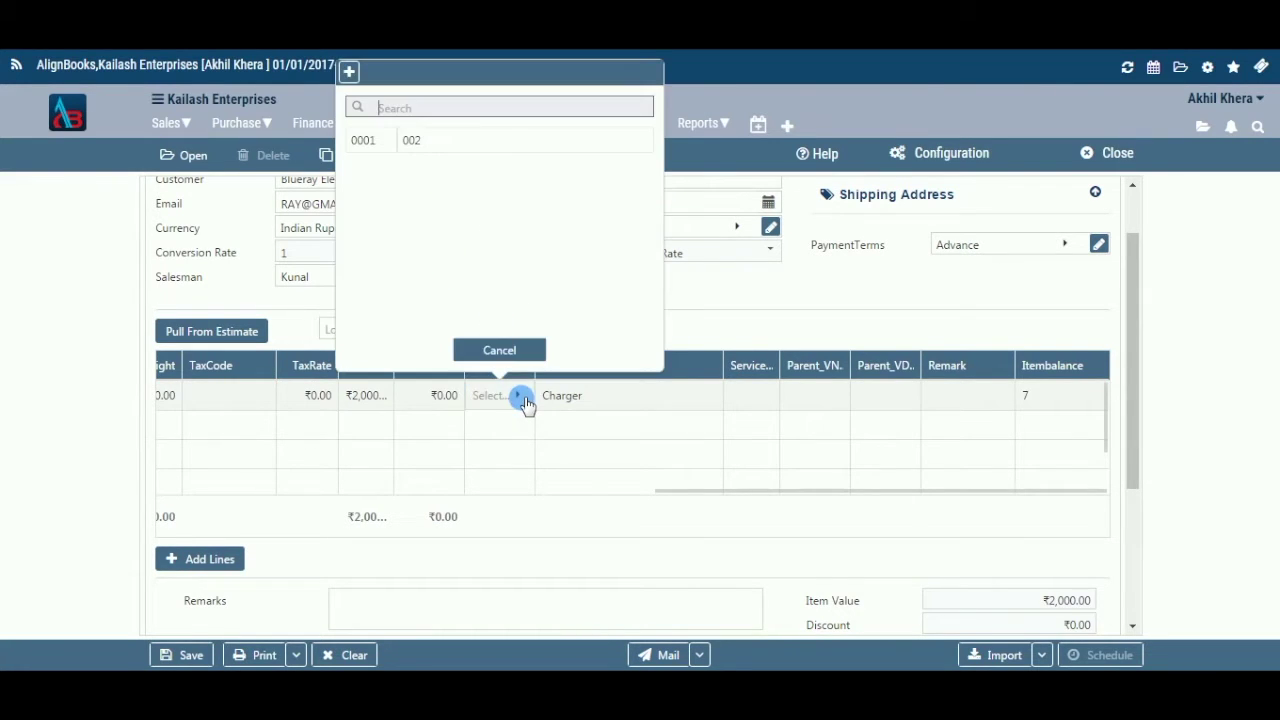
click(466, 148)
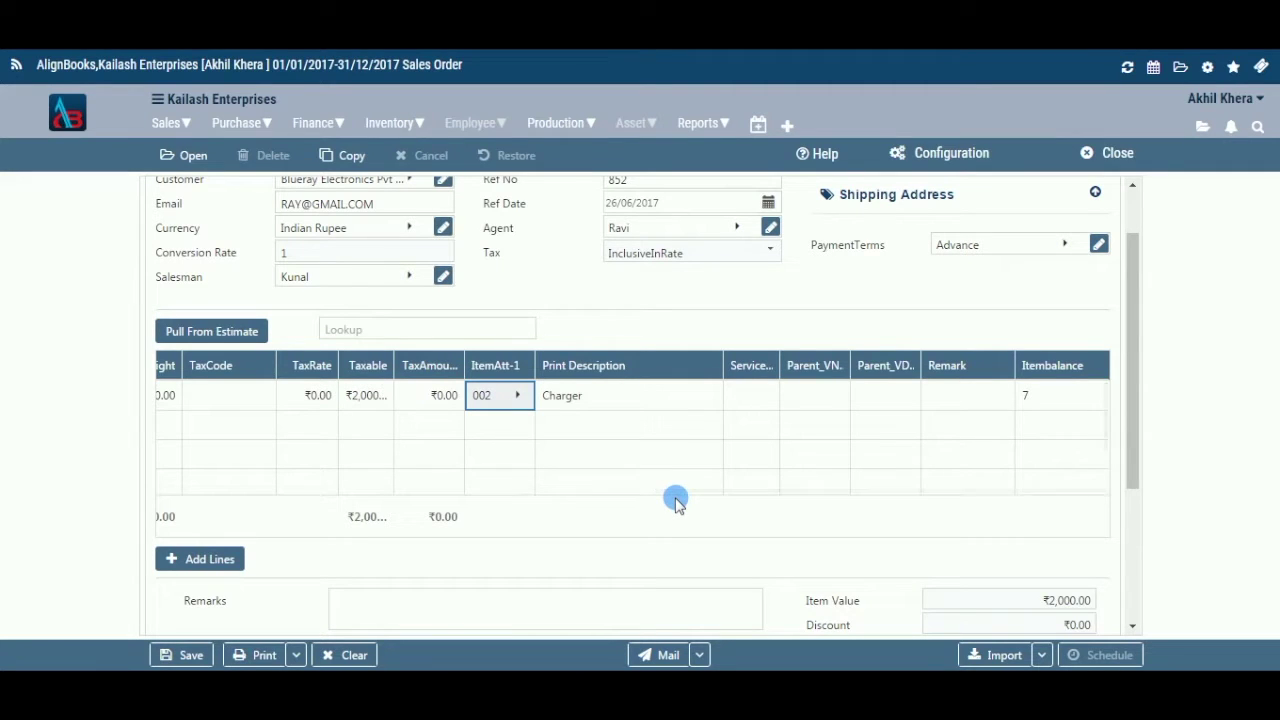
Widen the Service Date column of the item table so its heading is fully readable.
click(784, 367)
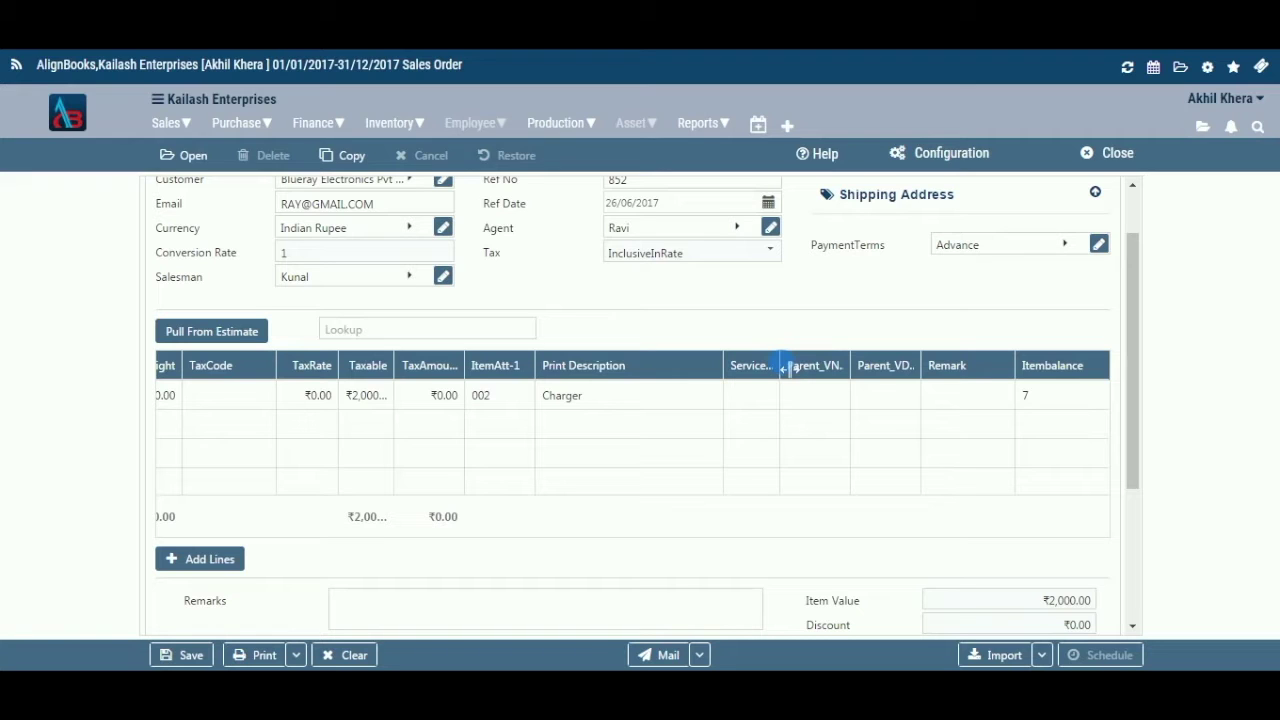
drag(783, 367, 804, 368)
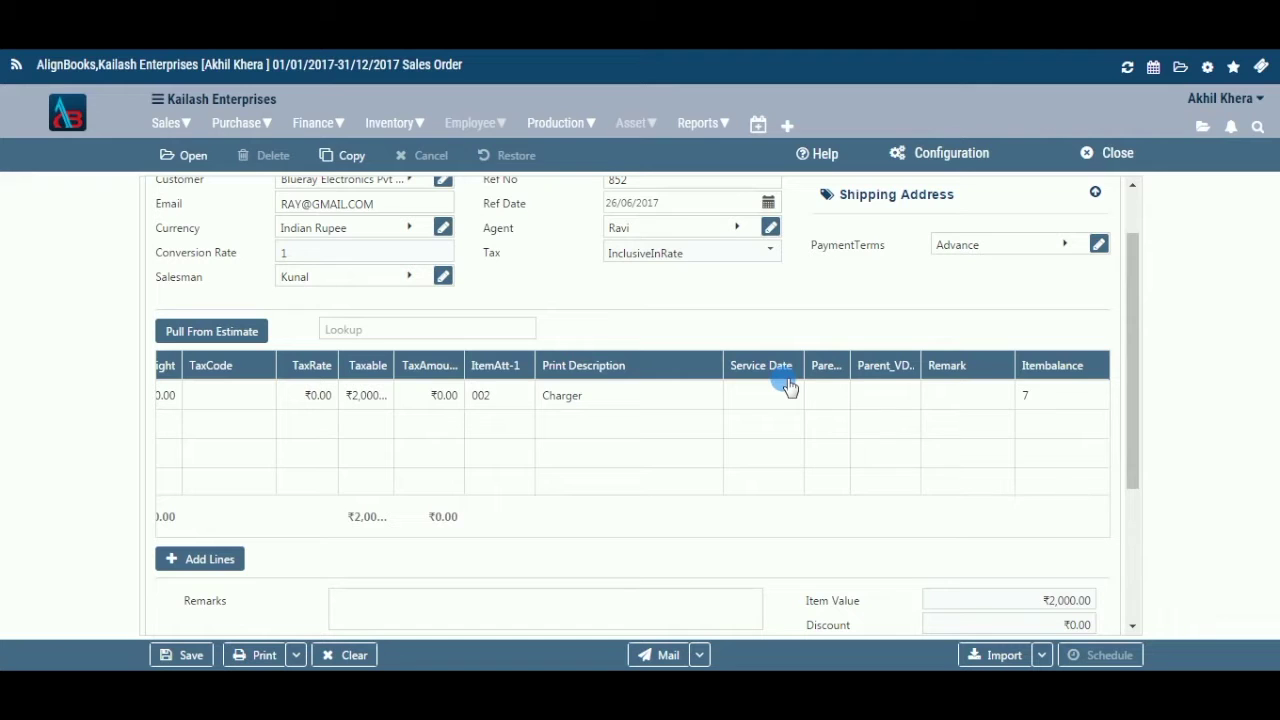
Enter "ordered" as the sales order's remarks.
mouse_move(786, 489)
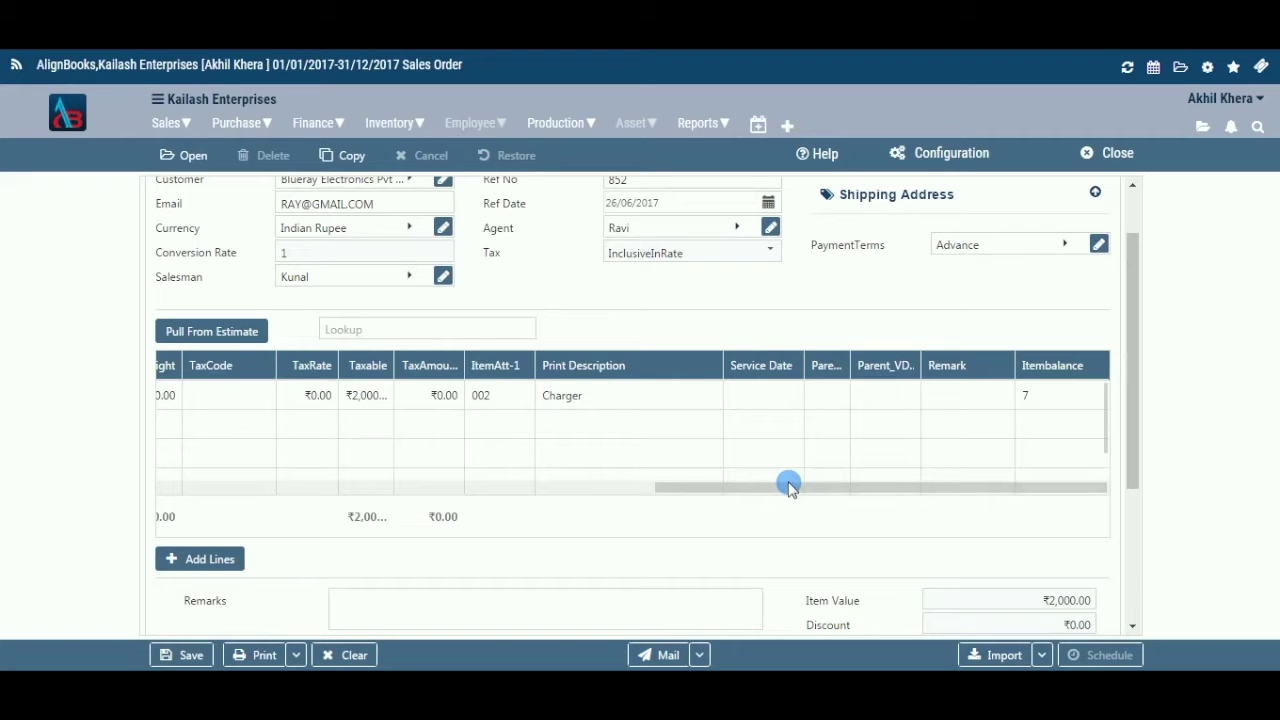
scroll(789, 487, down, 3)
click(697, 521)
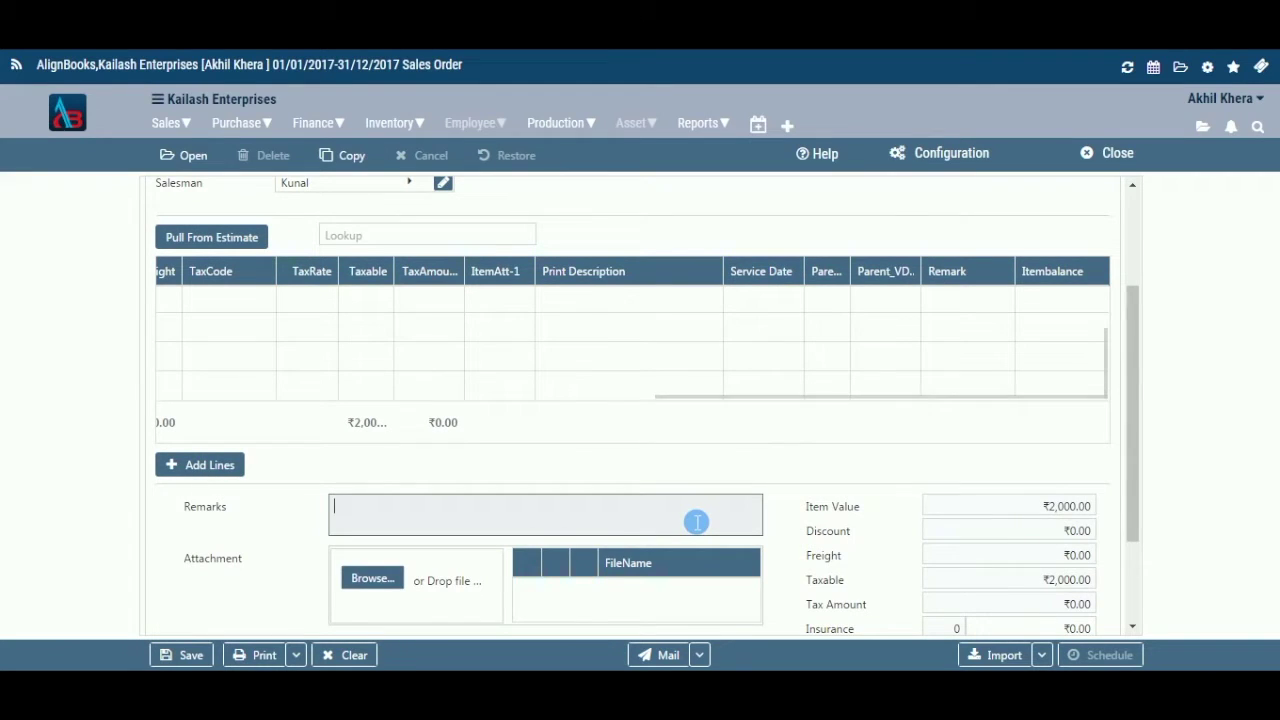
text(orderd)
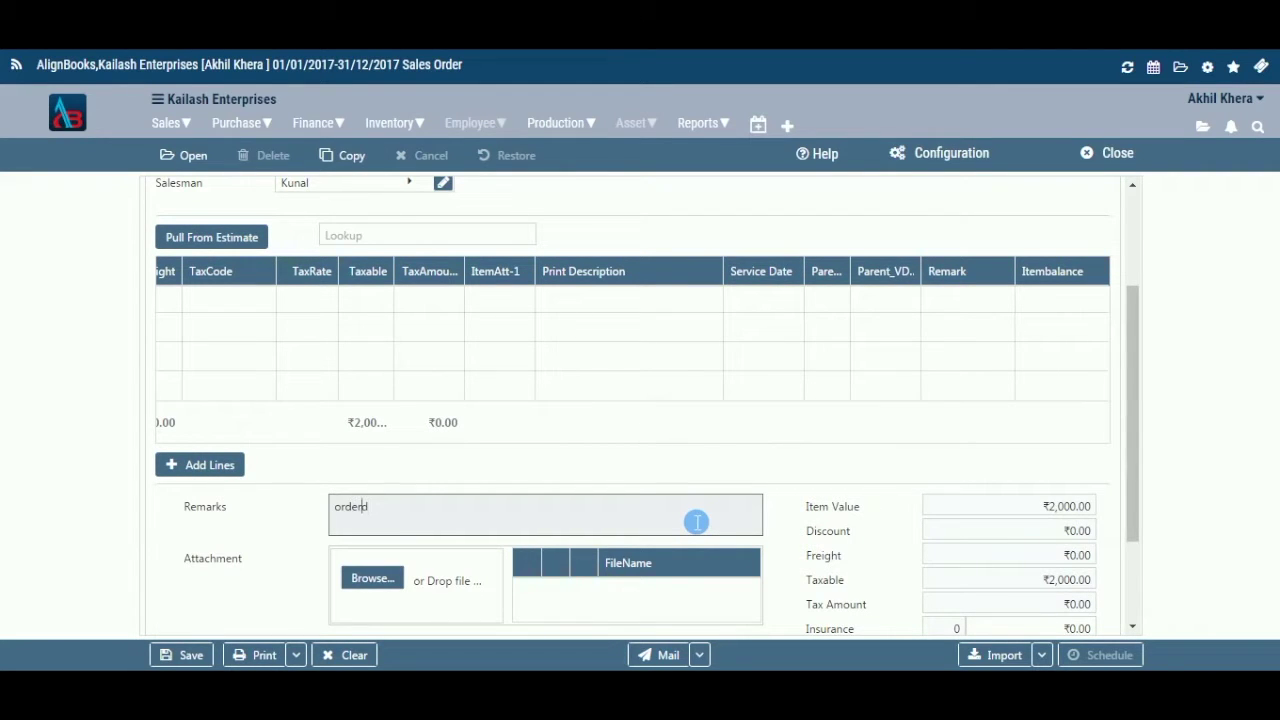
text(e)
Attach the text file estimatepurchase.txt to the sales order.
scroll(690, 518, down, 3)
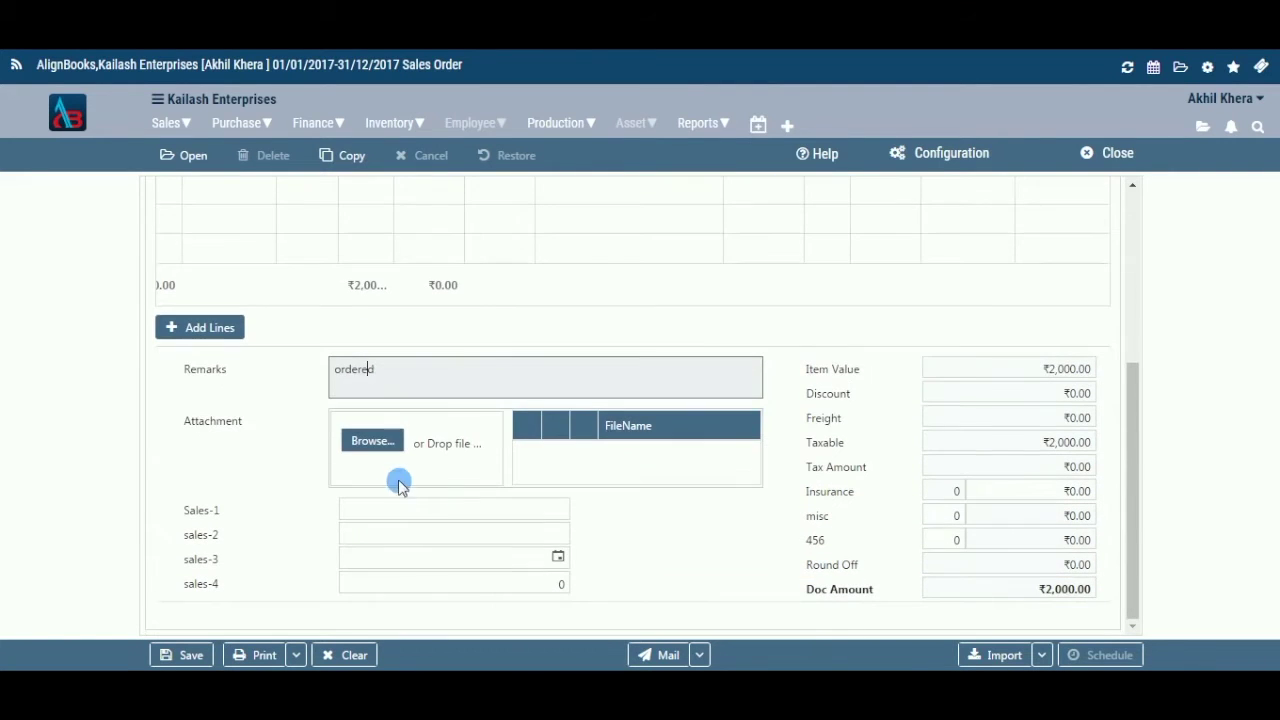
click(380, 443)
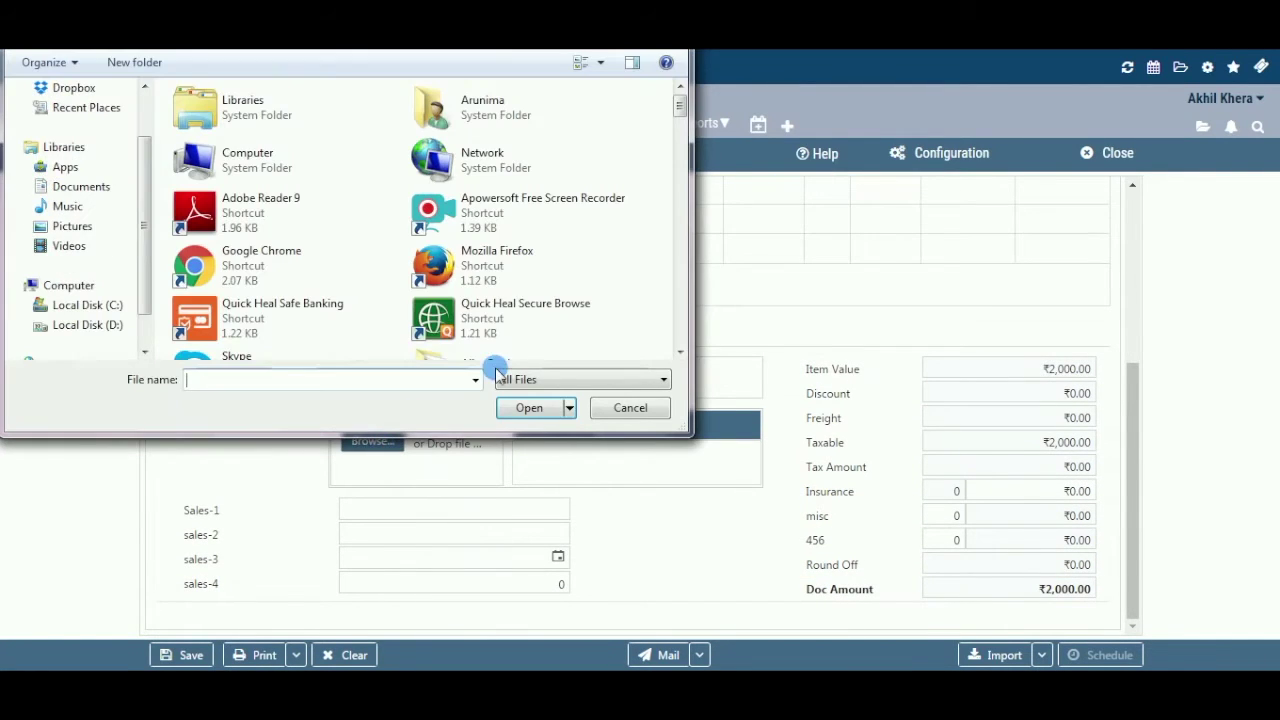
drag(678, 108, 686, 240)
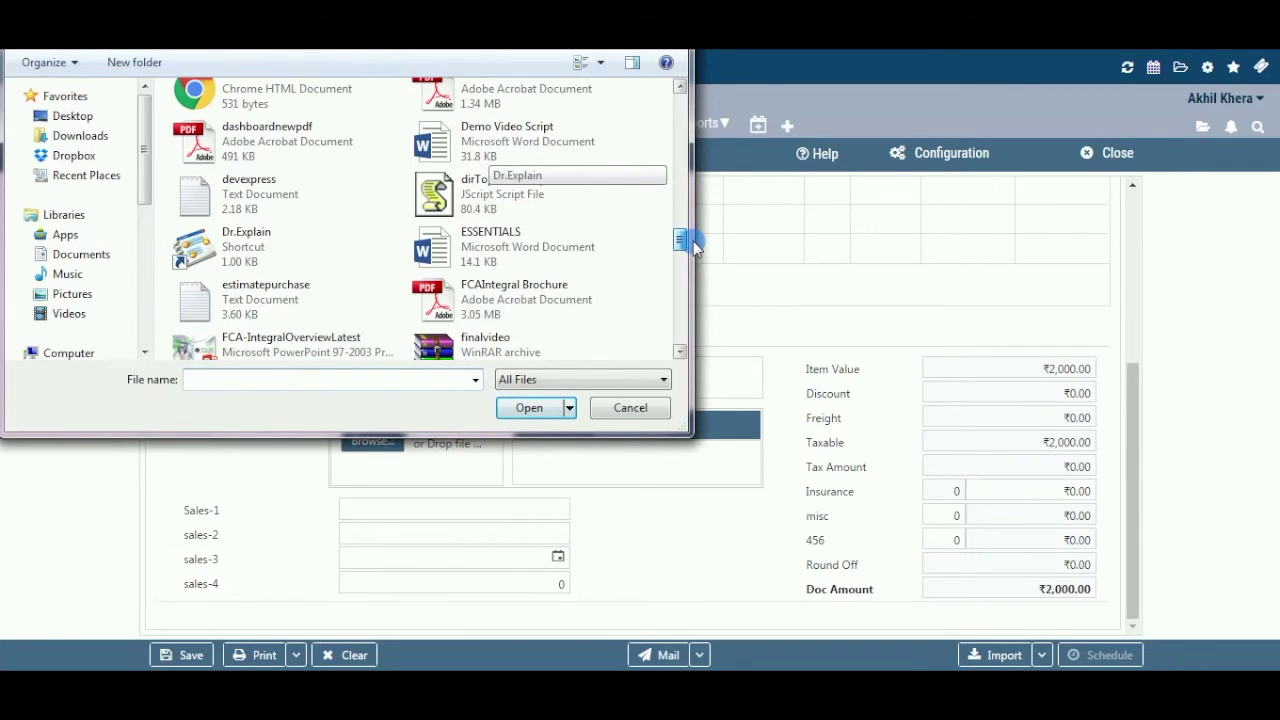
click(251, 290)
click(529, 407)
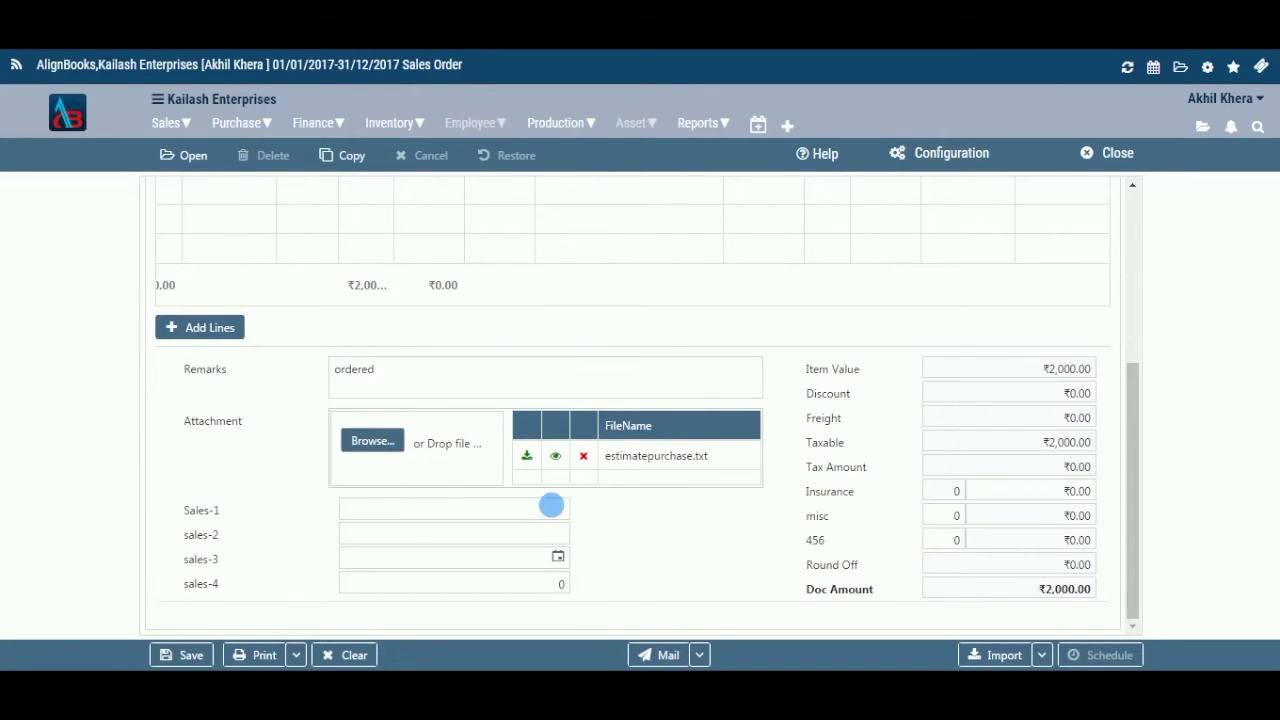
Fill in Sales-1 with the person's name, sales-2 with 5000, sales-3 with 28/06/2017 and sales-4 with 15000.
click(548, 511)
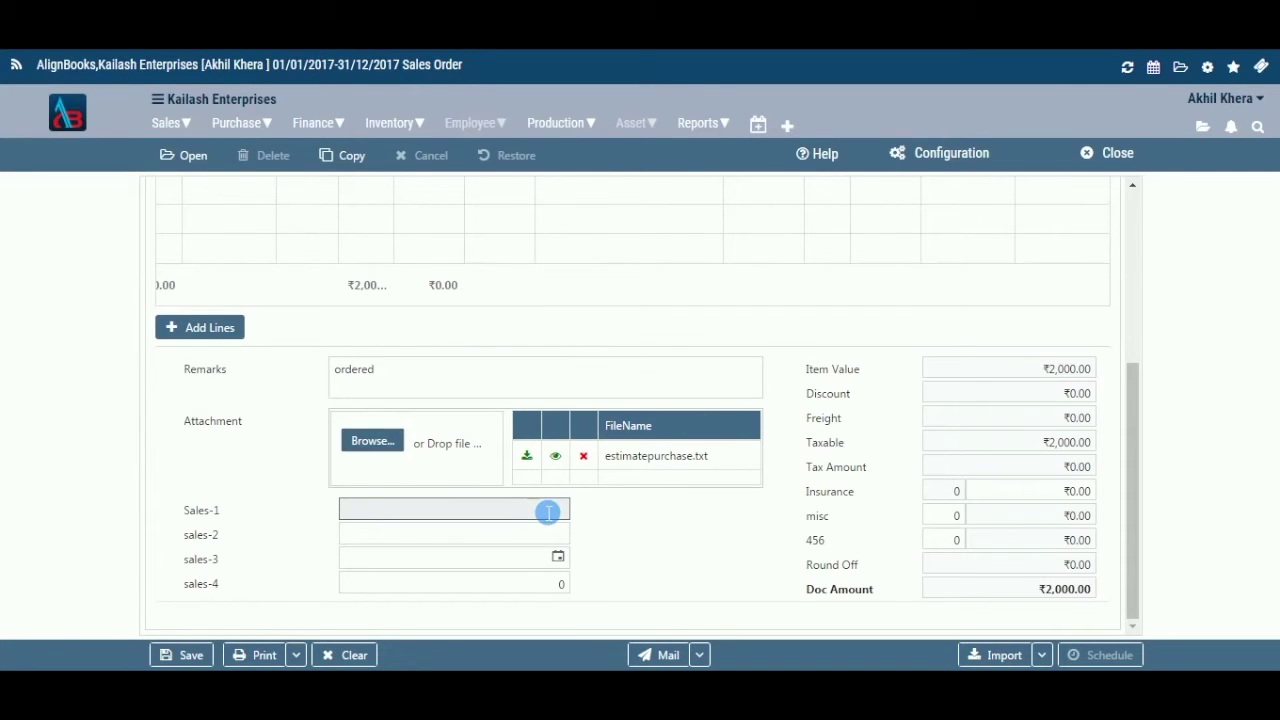
text(James)
key(Tab)
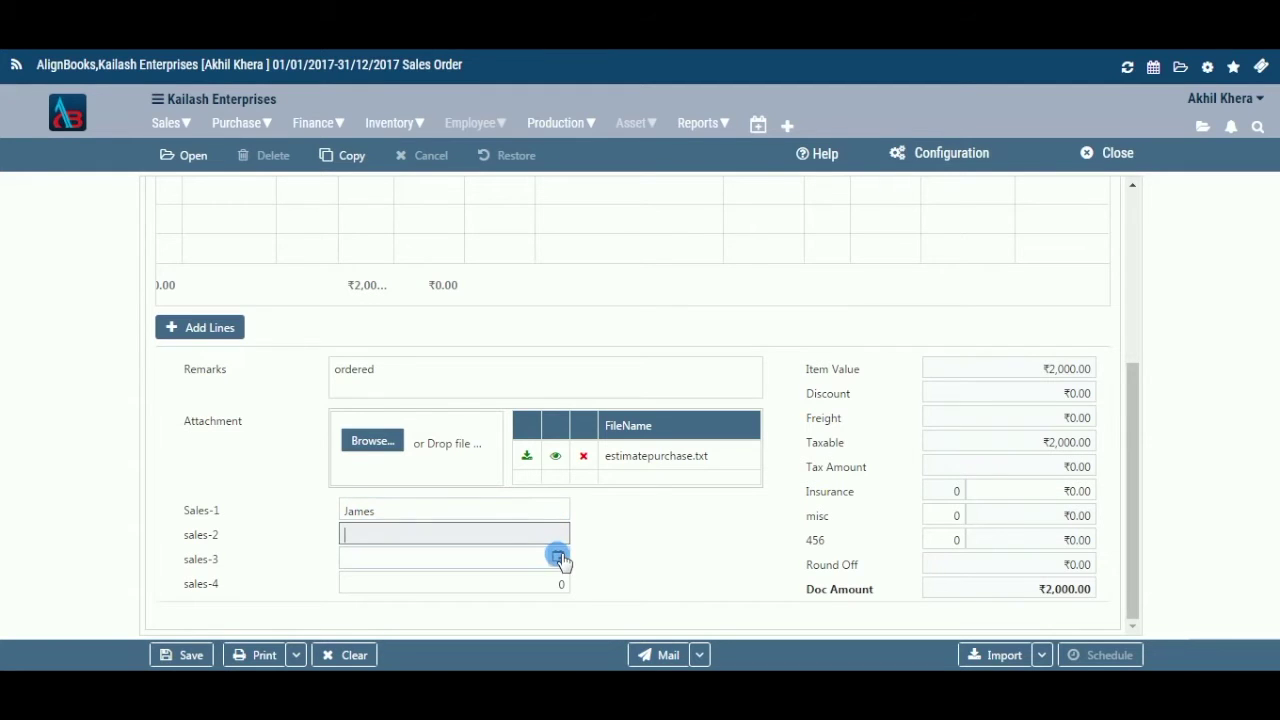
click(558, 557)
click(500, 471)
click(567, 590)
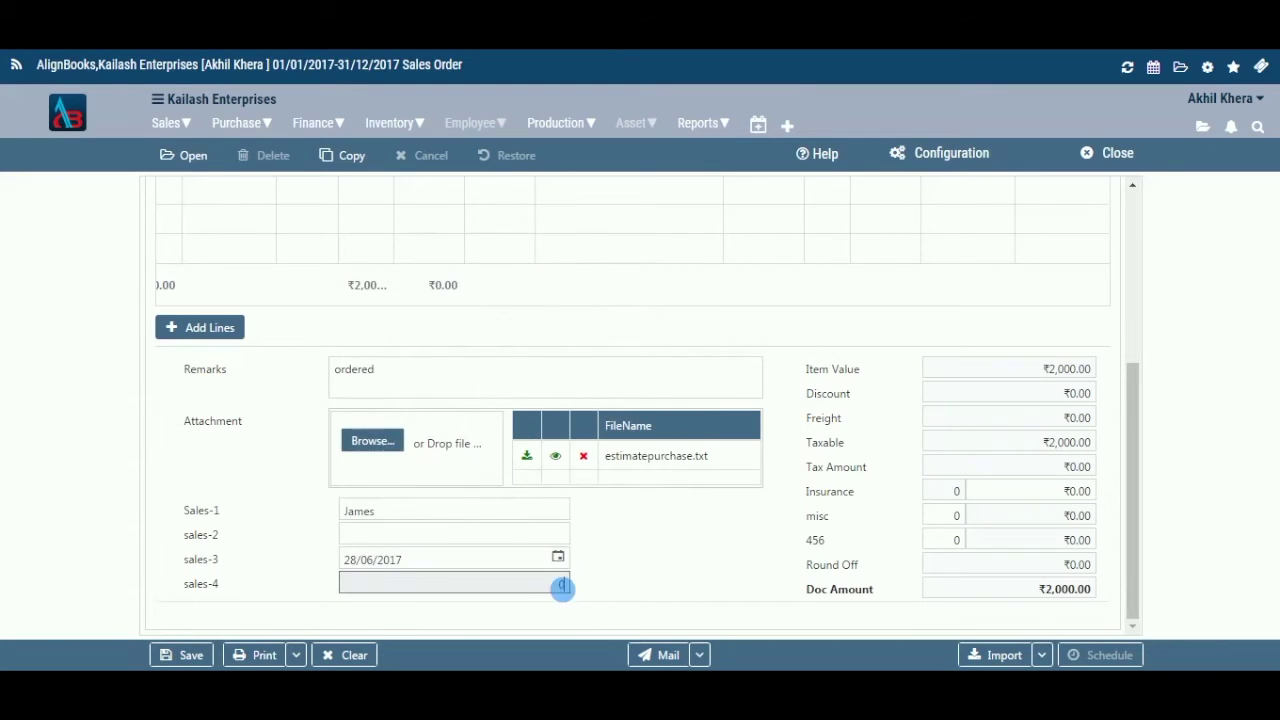
key(BackSpace)
text(15000)
click(553, 542)
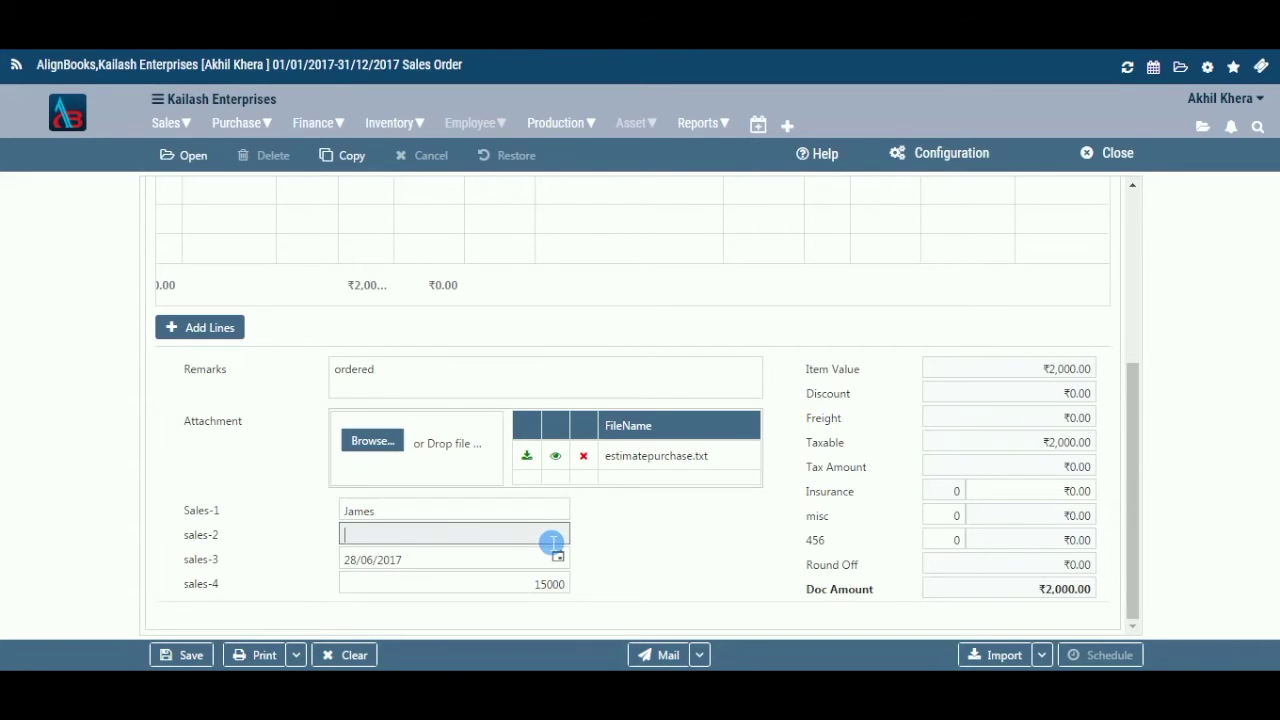
text(5000)
Save the completed sales order.
click(935, 377)
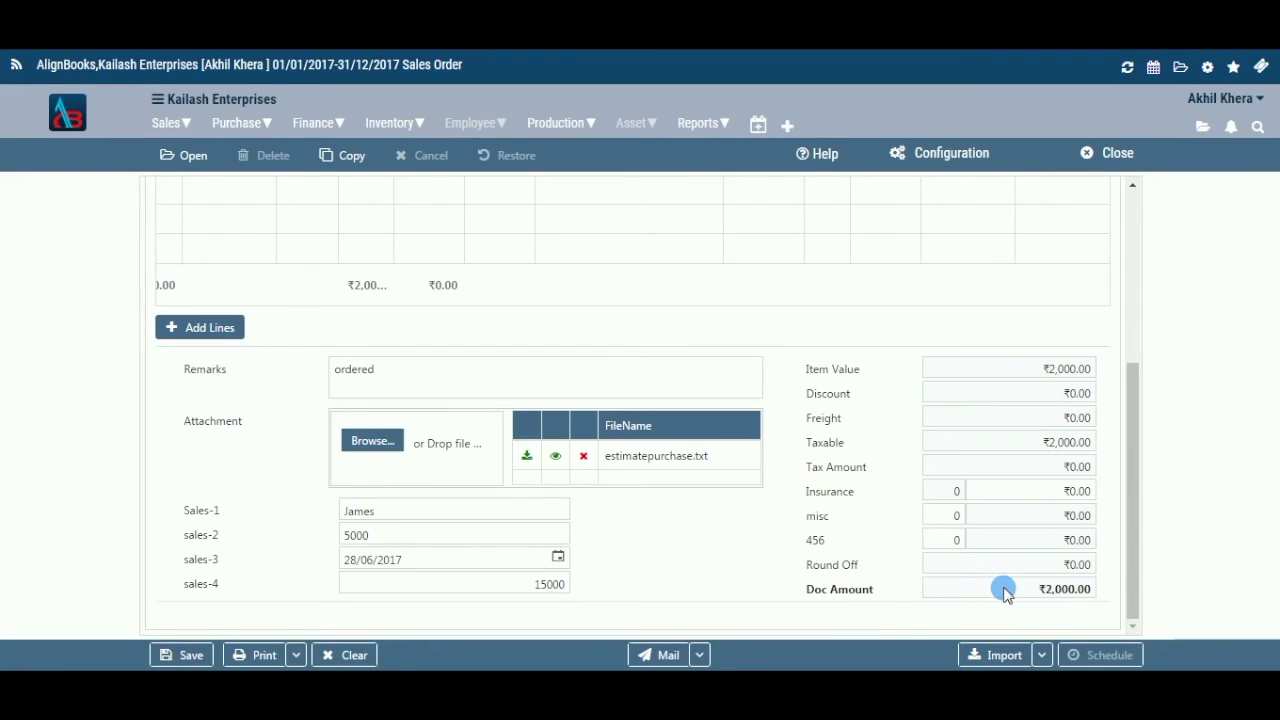
click(183, 653)
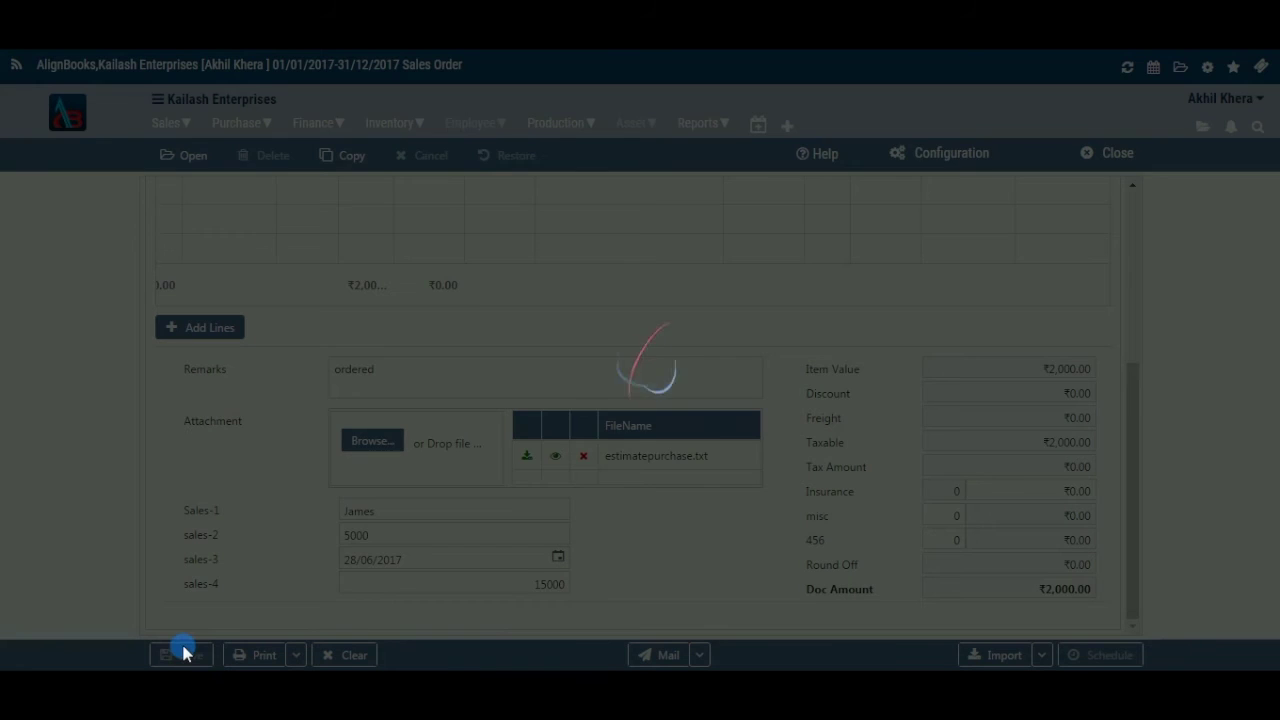
Look at the print, mail and import options offered for sales orders.
click(296, 656)
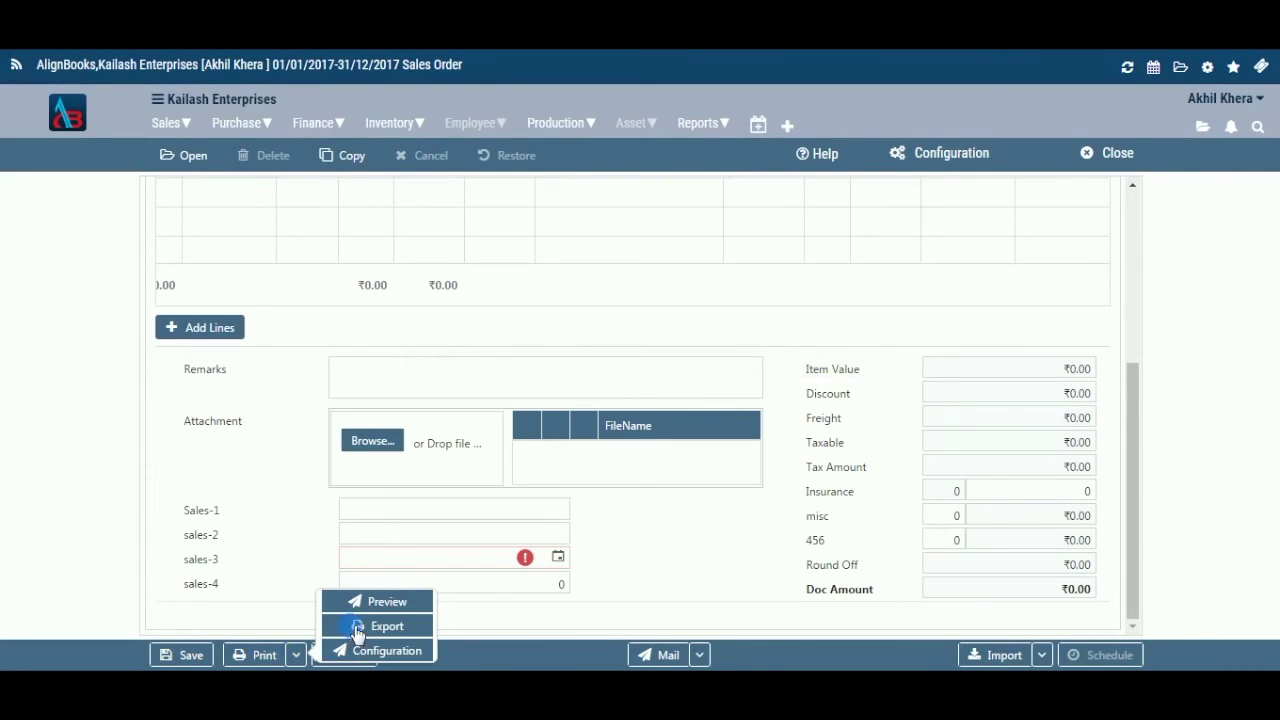
click(297, 609)
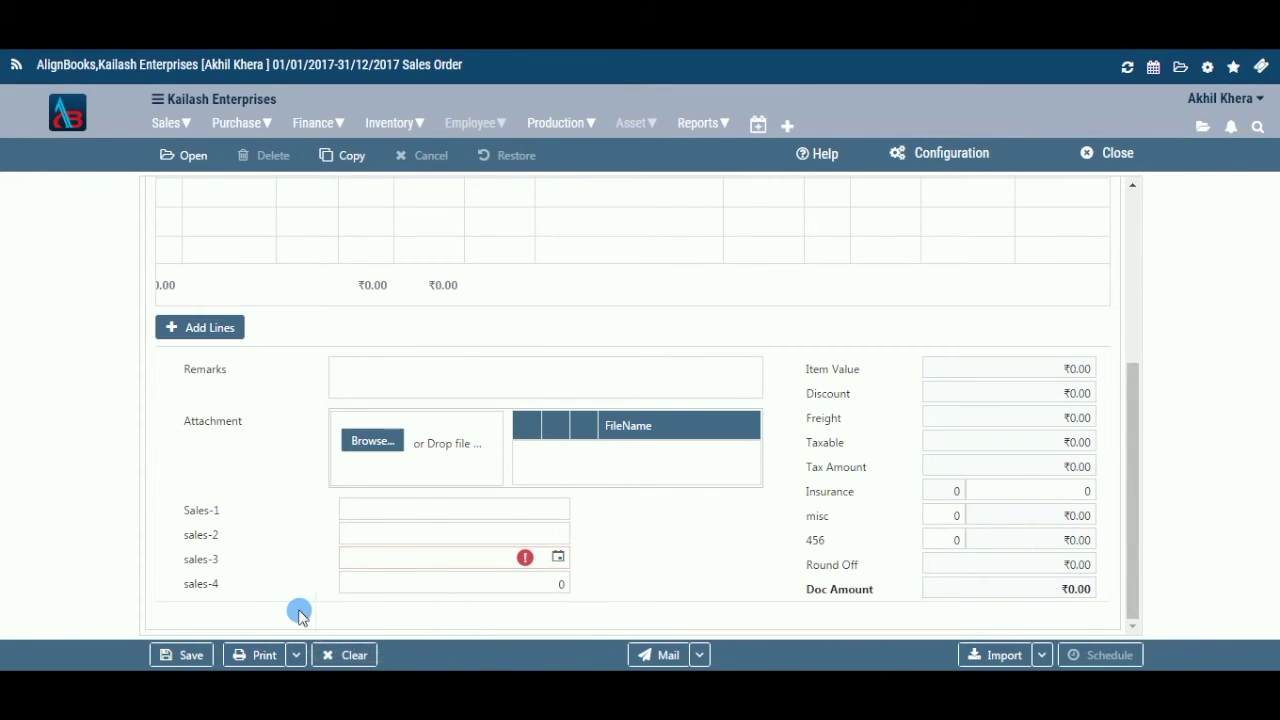
click(699, 655)
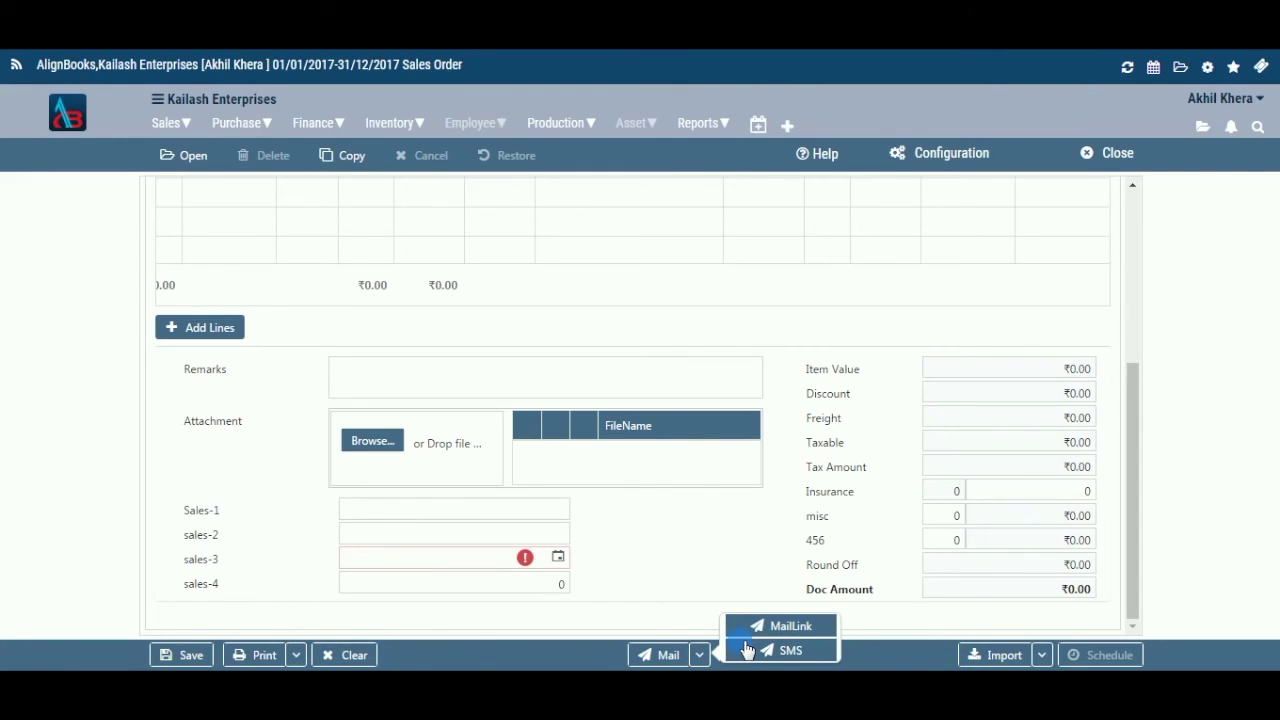
click(700, 623)
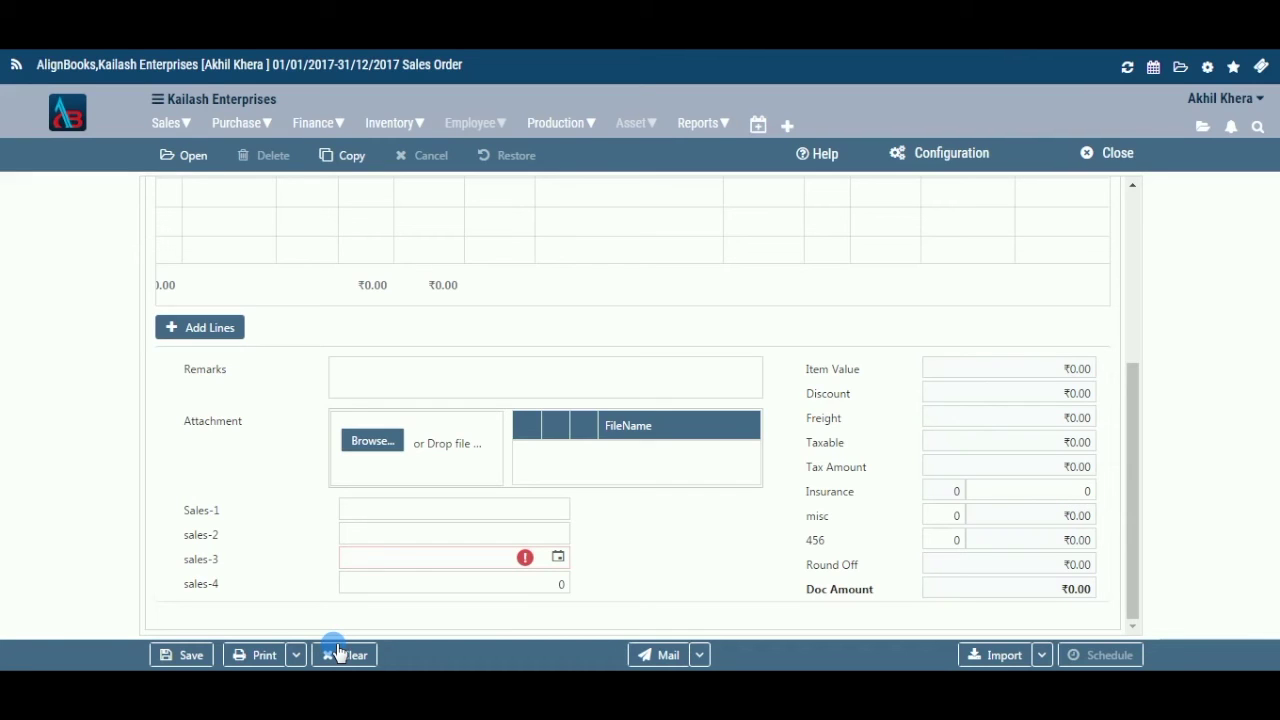
click(1041, 655)
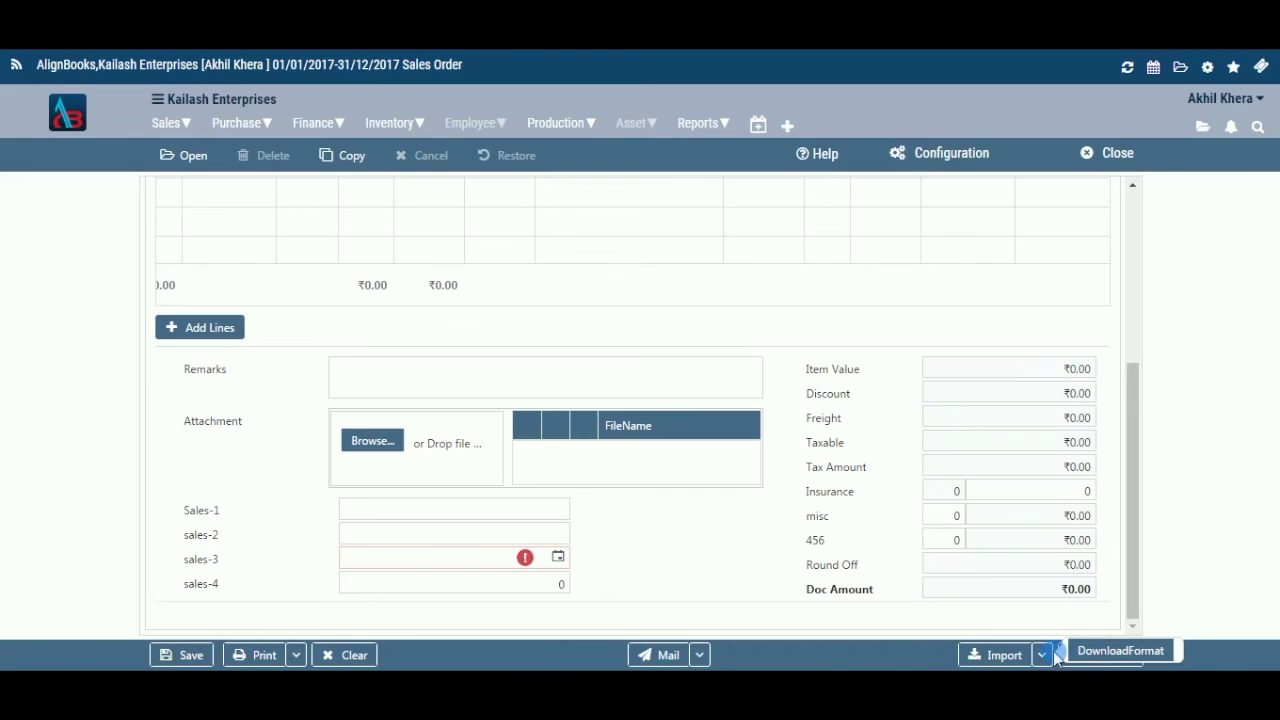
click(1002, 657)
List the saved sales orders of the Gurgaon location and open the Blueray Electronics Pvt Ltd order for editing.
click(200, 160)
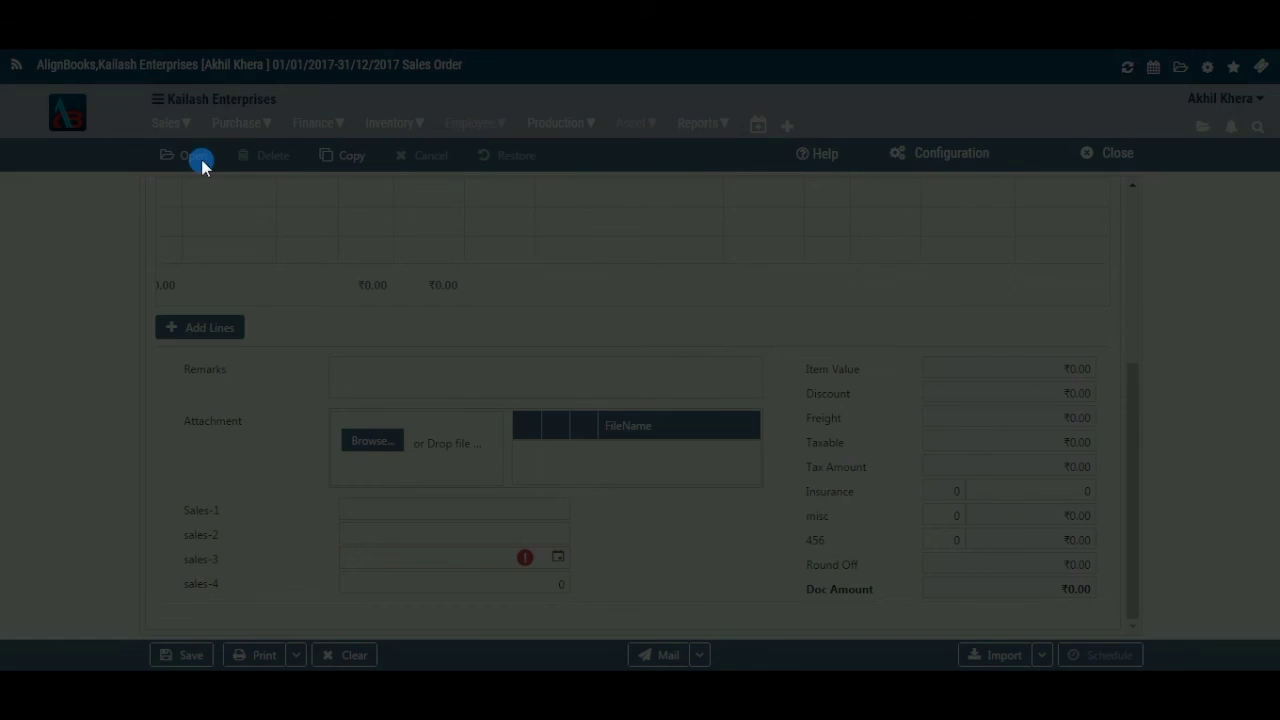
click(672, 390)
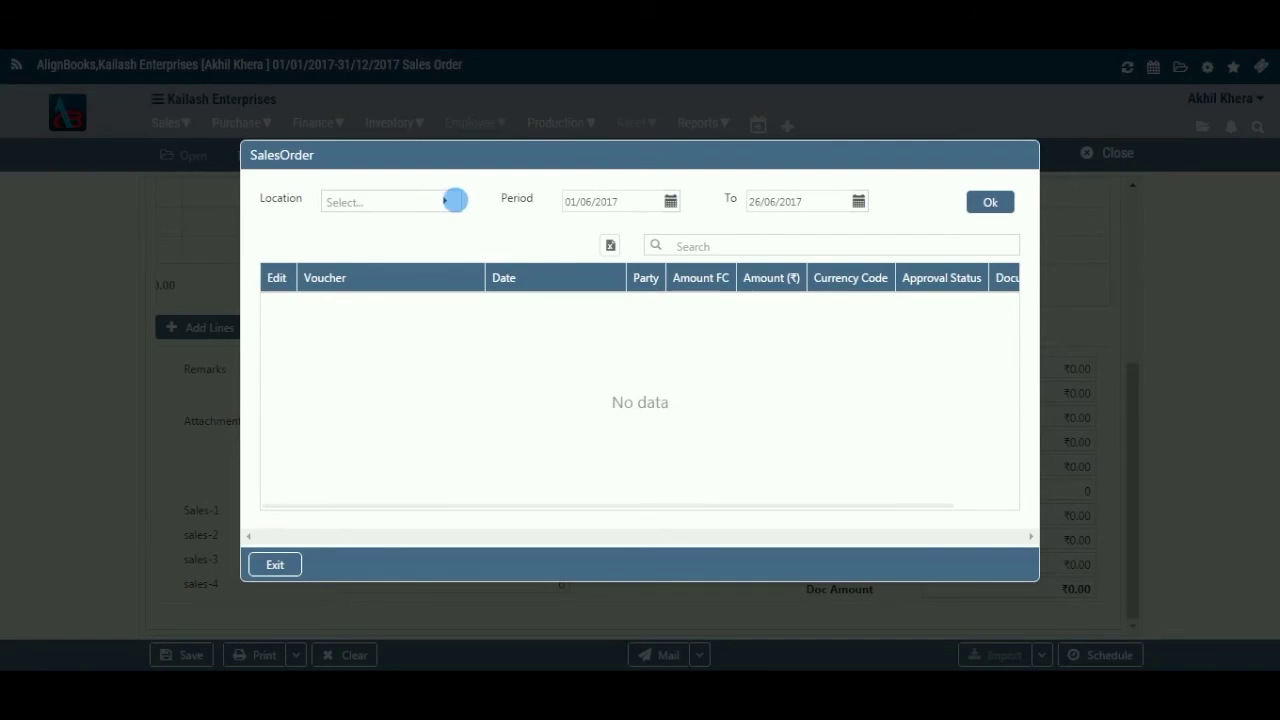
click(446, 203)
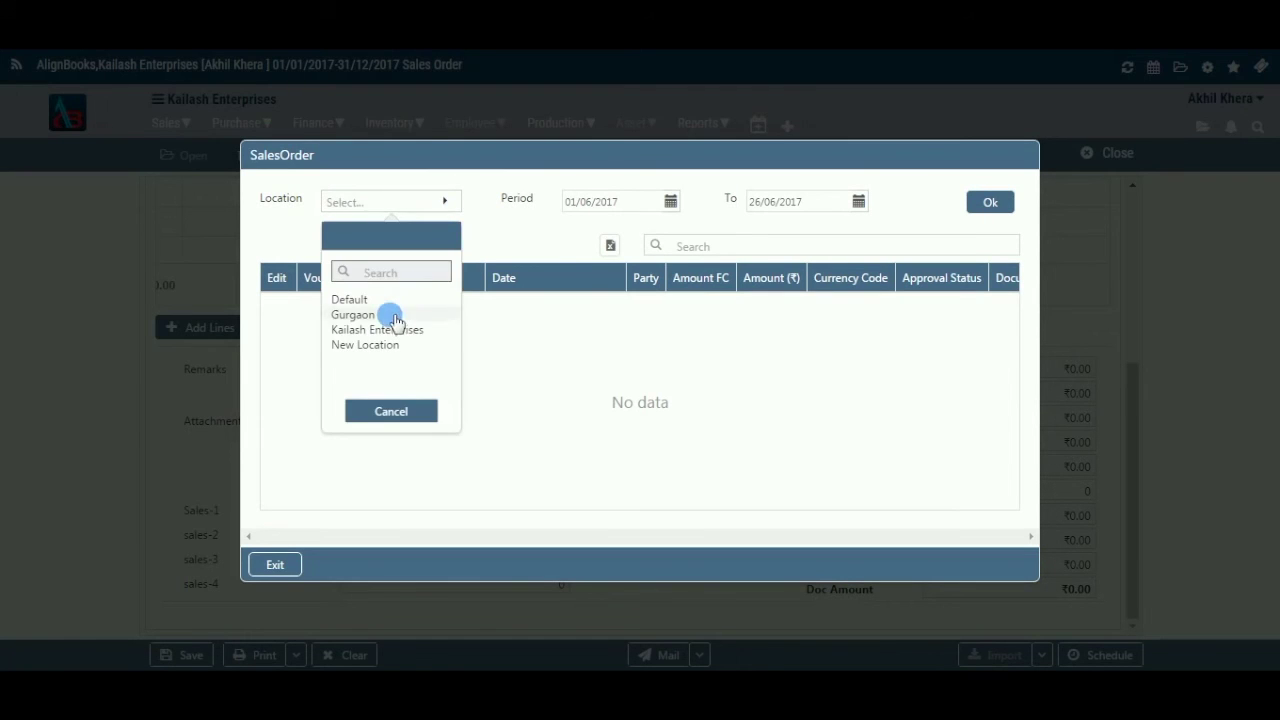
click(391, 314)
click(996, 204)
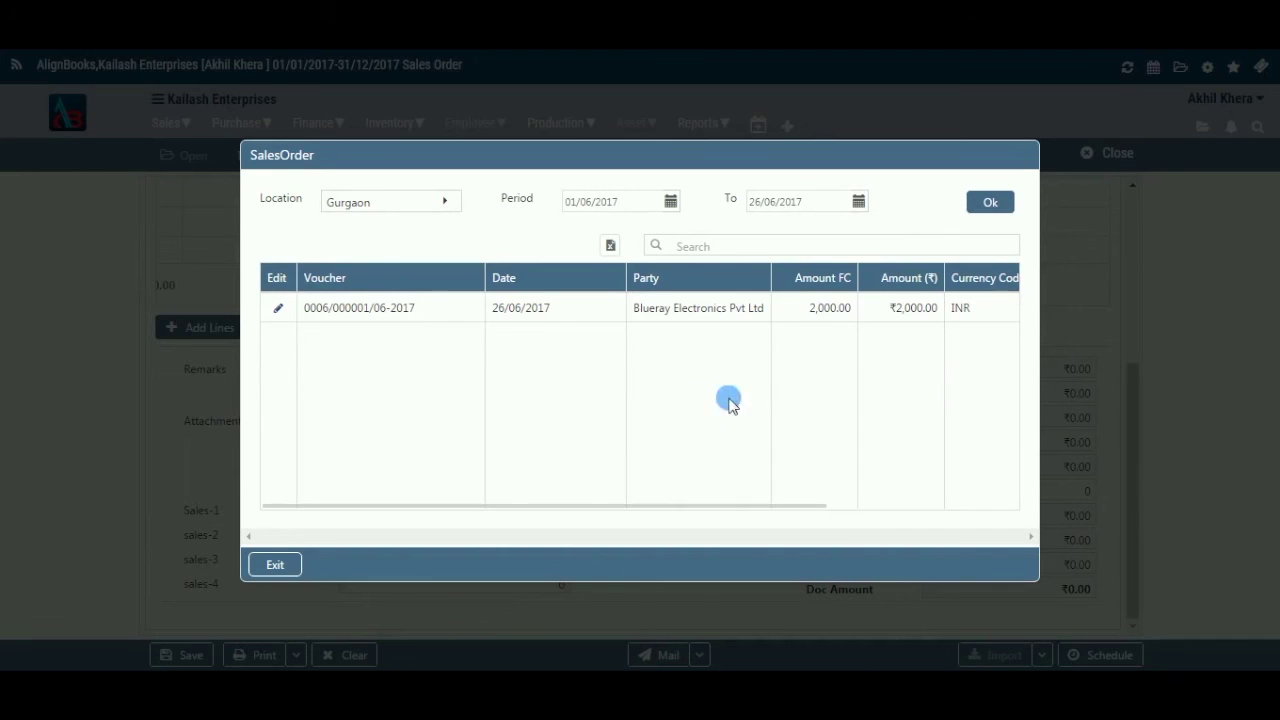
click(277, 309)
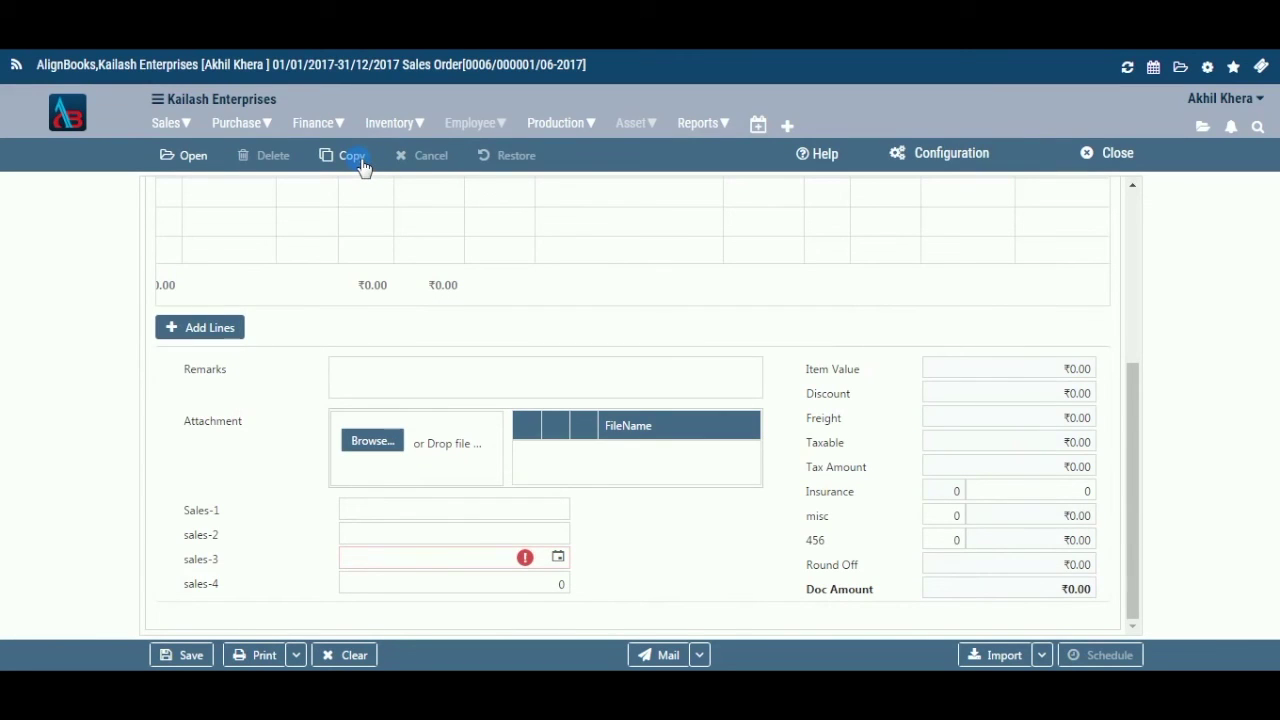
View the Gurgaon sales orders available as a copy source and leave without copying one.
click(356, 163)
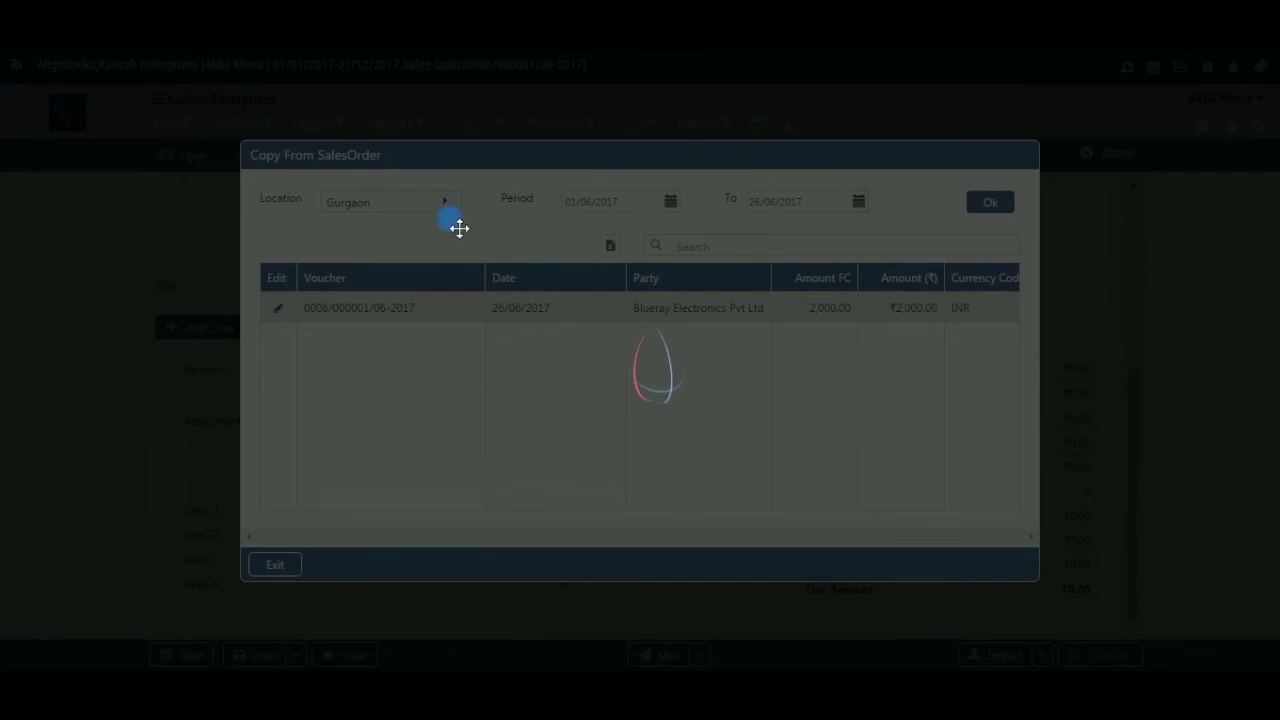
click(446, 205)
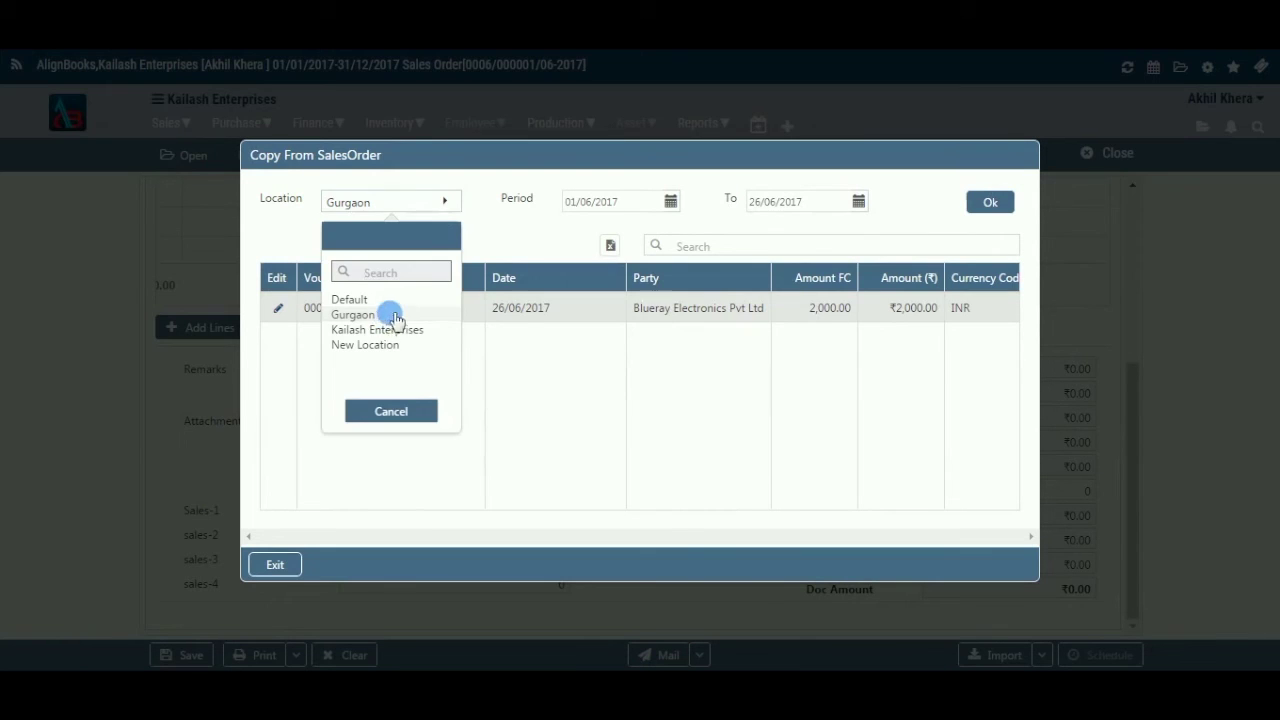
click(1008, 202)
click(285, 567)
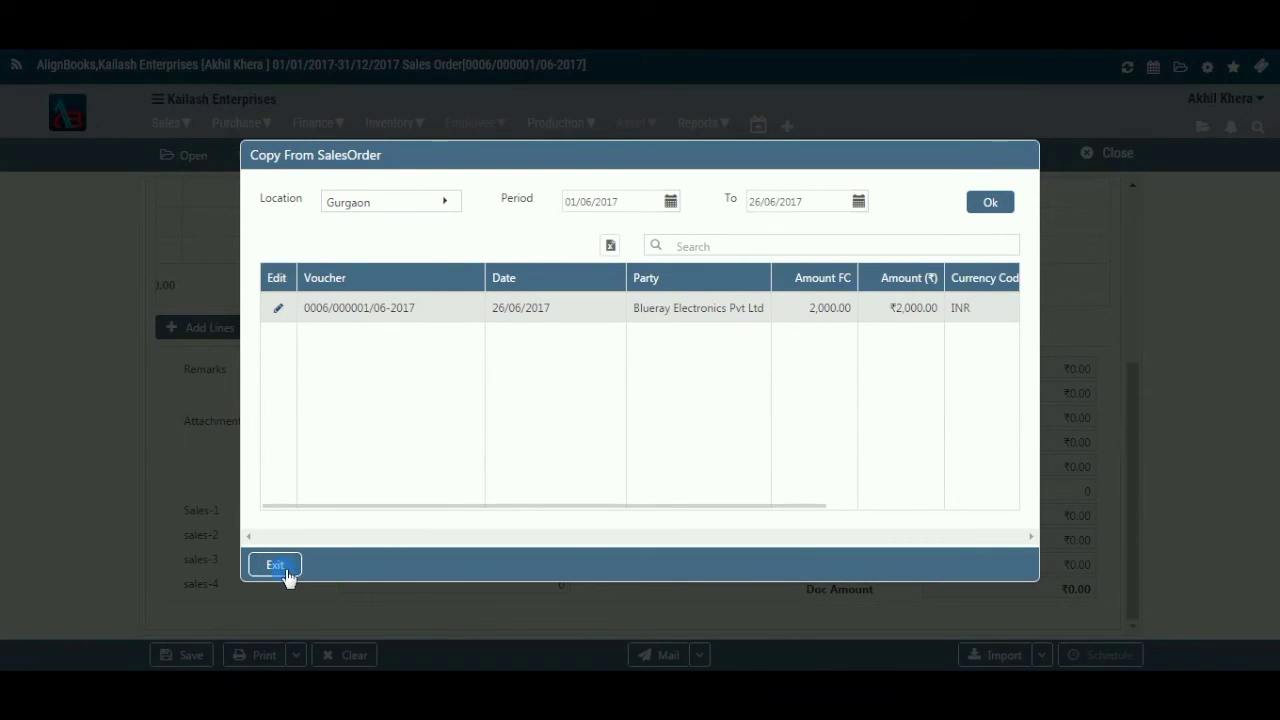